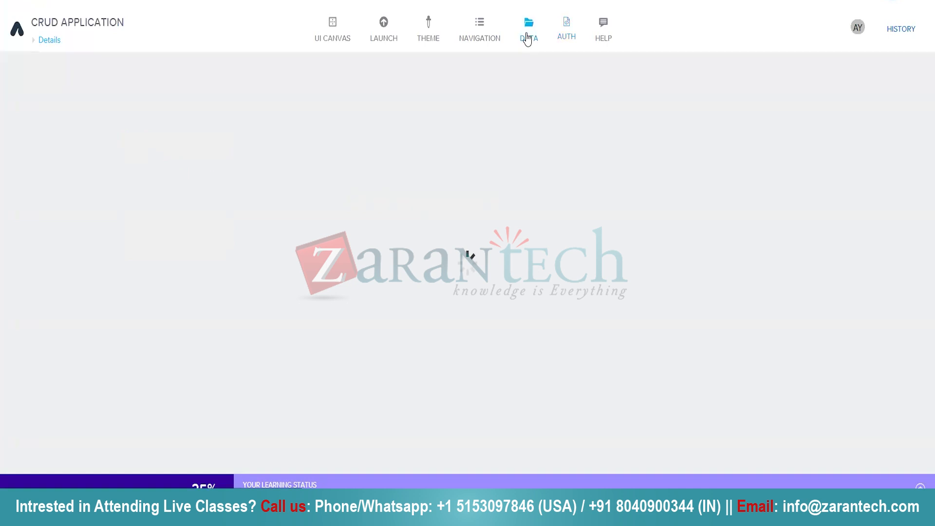
- Enable Google Firebase in the app's data settings and turn on its web app configuration
{"action": "scroll", "coordinate": [208, 345], "scroll_direction": "down", "scroll_amount": 3}
{"action": "scroll", "coordinate": [207, 345], "scroll_direction": "down", "scroll_amount": 2}
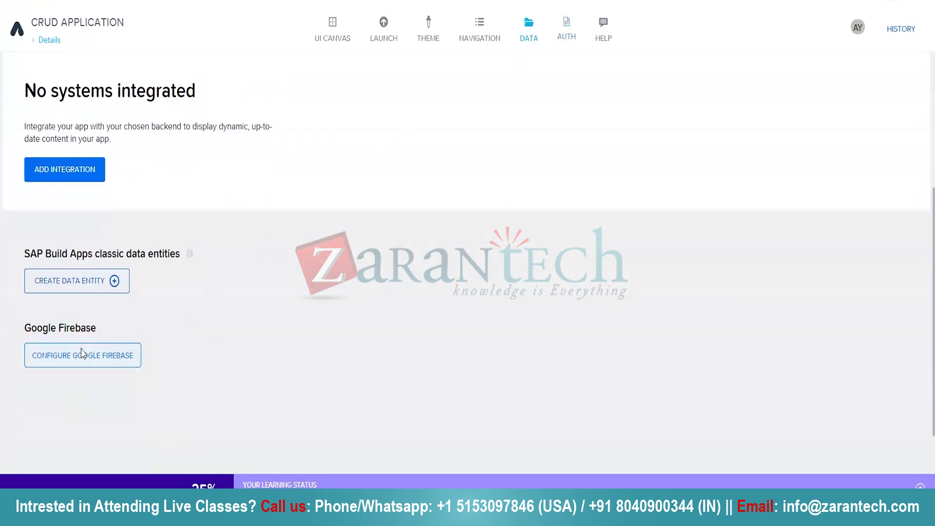
{"action": "left_click", "coordinate": [82, 354]}
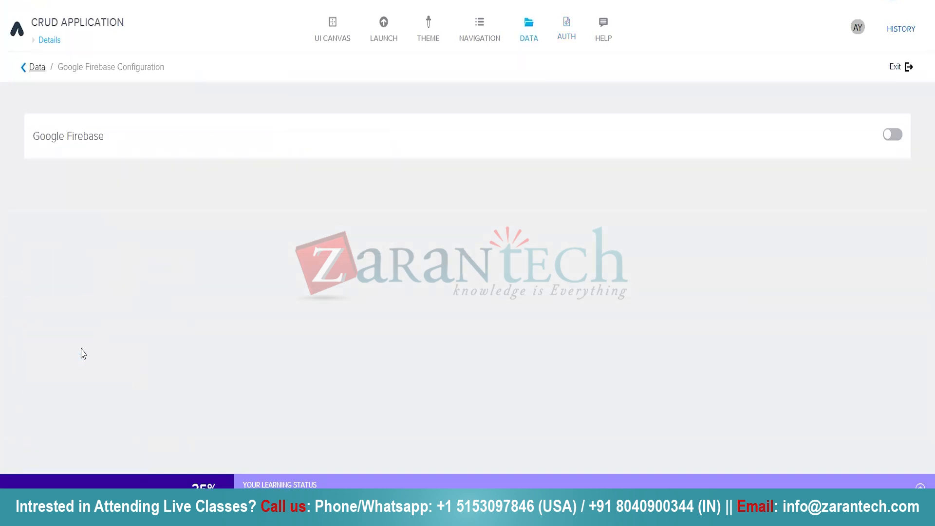
{"action": "left_click", "coordinate": [892, 136]}
{"action": "scroll", "coordinate": [469, 352], "scroll_direction": "down", "scroll_amount": 6}
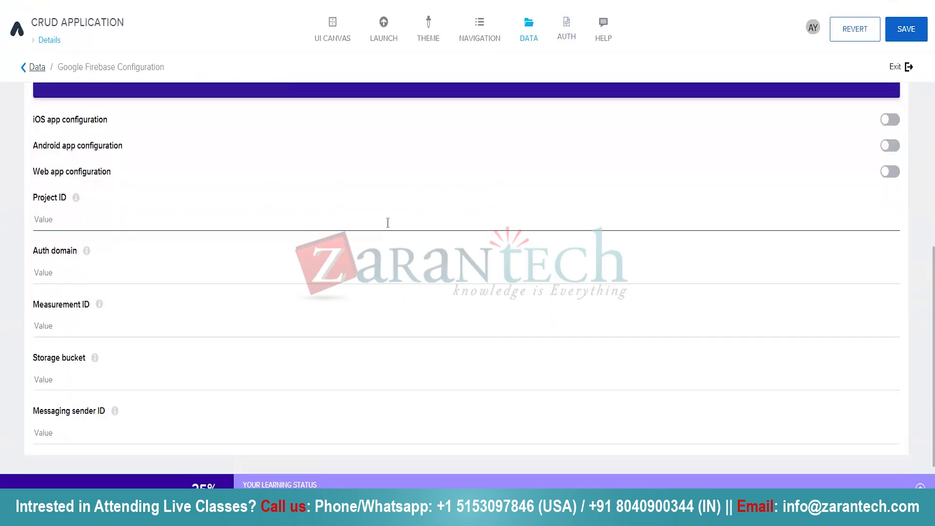
{"action": "left_click", "coordinate": [899, 175]}
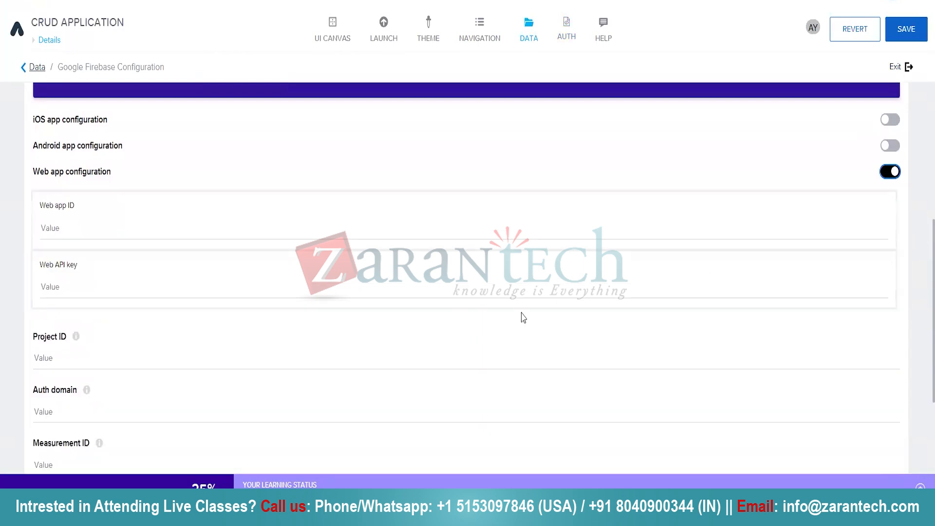
{"action": "scroll", "coordinate": [456, 316], "scroll_direction": "down", "scroll_amount": 2}
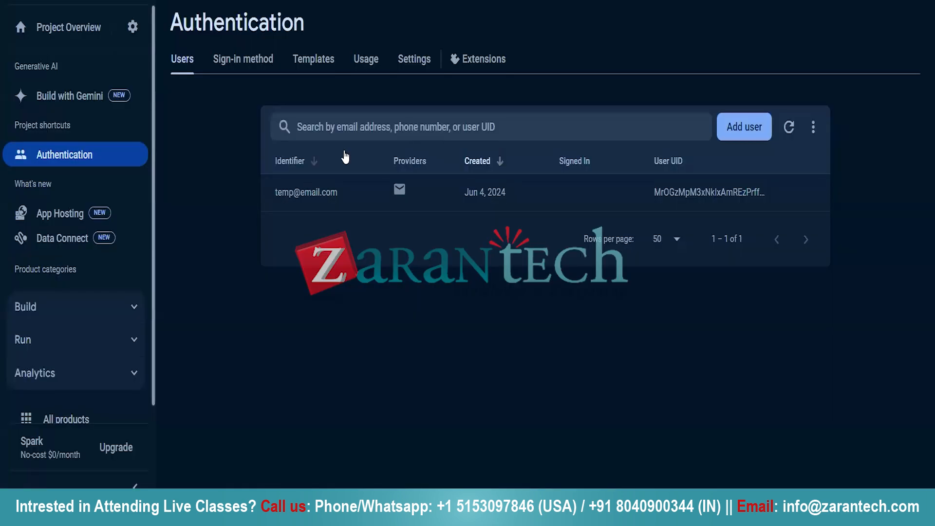
- Switch to the Firebase console and look through the Authentication section's sign-in methods, email templates, users, settings and usage
{"action": "left_click", "coordinate": [261, 67]}
{"action": "left_click", "coordinate": [300, 64]}
{"action": "scroll", "coordinate": [482, 240], "scroll_direction": "down", "scroll_amount": 3}
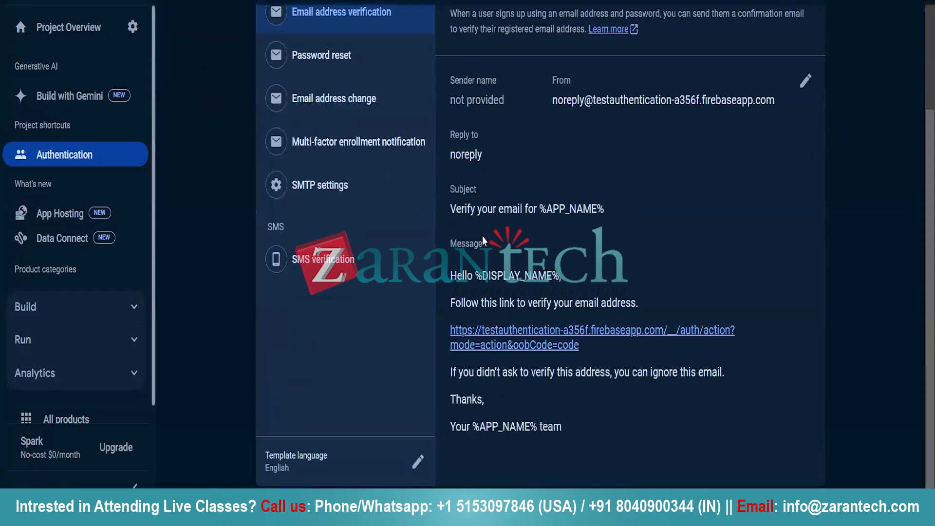
{"action": "scroll", "coordinate": [223, 73], "scroll_direction": "up", "scroll_amount": 5}
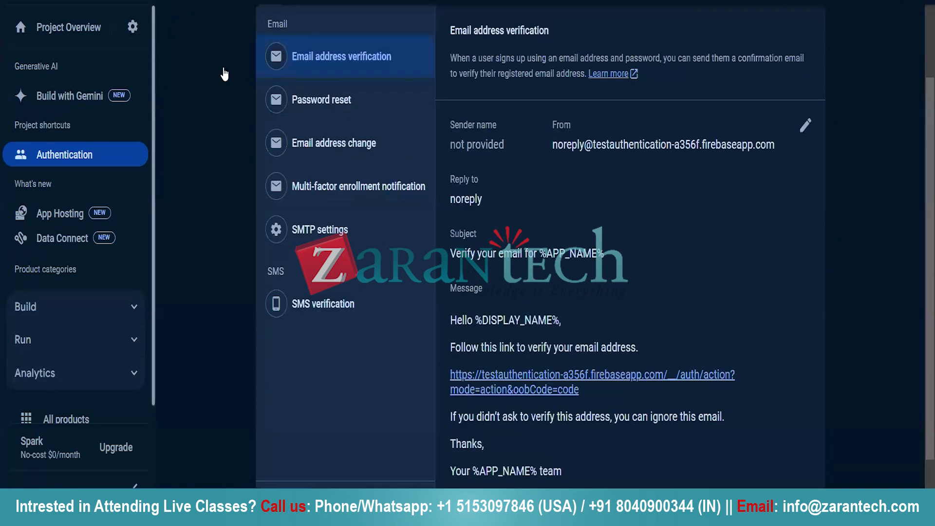
{"action": "left_click", "coordinate": [190, 60]}
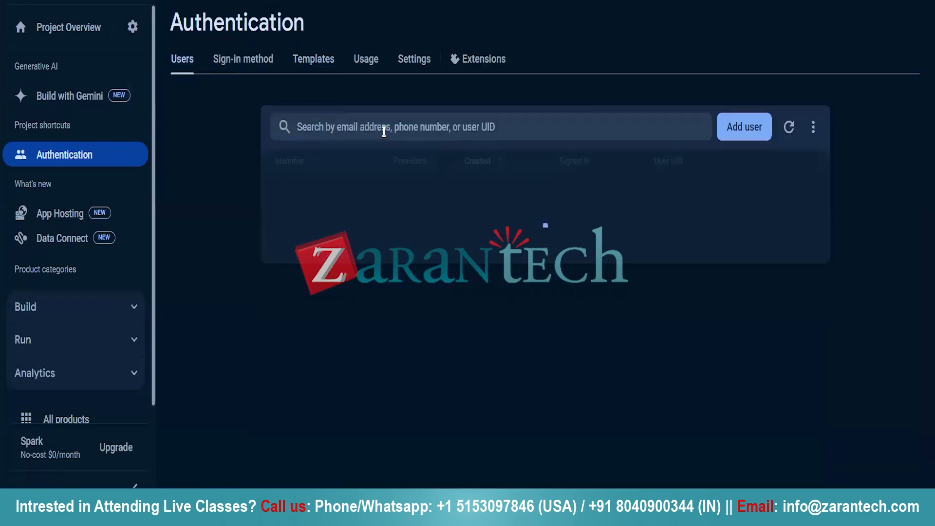
{"action": "left_click", "coordinate": [408, 61]}
{"action": "left_click", "coordinate": [363, 60]}
{"action": "scroll", "coordinate": [336, 223], "scroll_direction": "down", "scroll_amount": 3}
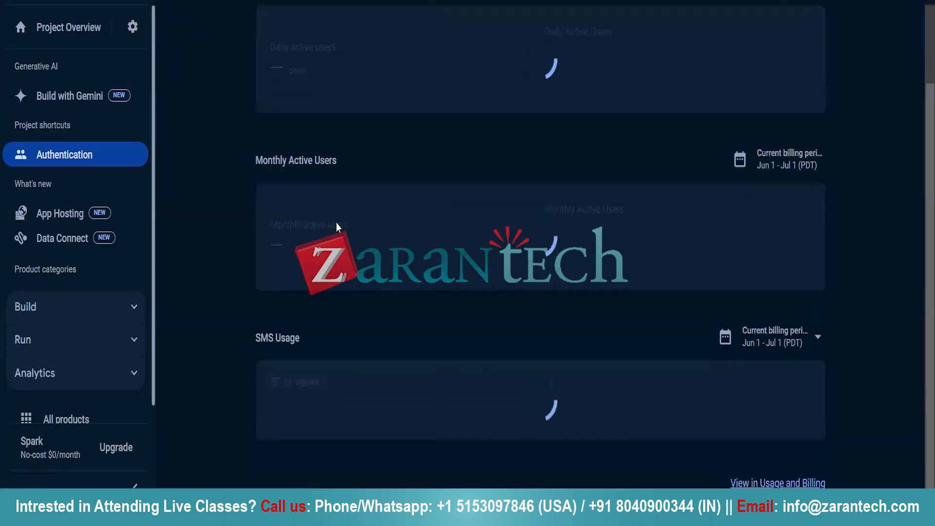
- Look over the TestAuthentication project's overview page for the web app's configuration details
{"action": "left_click", "coordinate": [81, 29]}
{"action": "scroll", "coordinate": [361, 271], "scroll_direction": "down", "scroll_amount": 15}
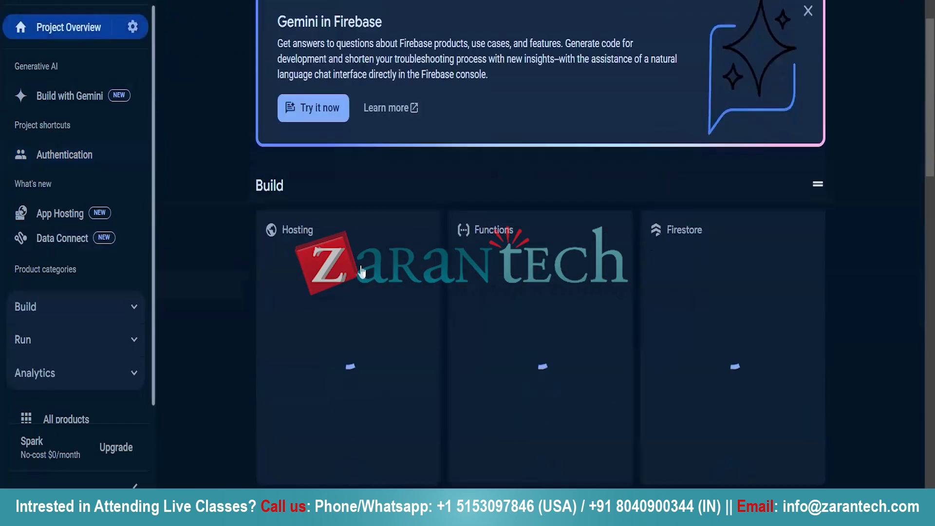
{"action": "scroll", "coordinate": [362, 271], "scroll_direction": "down", "scroll_amount": 8}
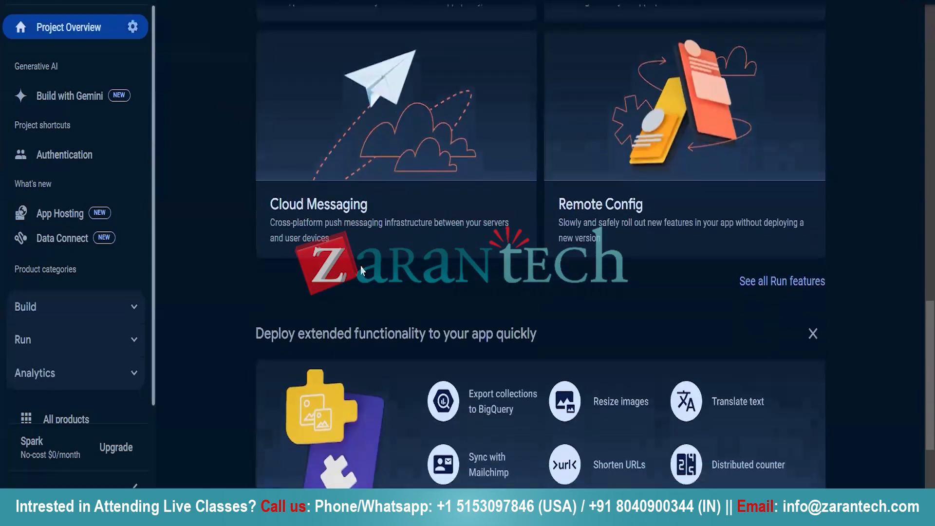
{"action": "scroll", "coordinate": [362, 271], "scroll_direction": "up", "scroll_amount": 18}
{"action": "scroll", "coordinate": [362, 271], "scroll_direction": "up", "scroll_amount": 3}
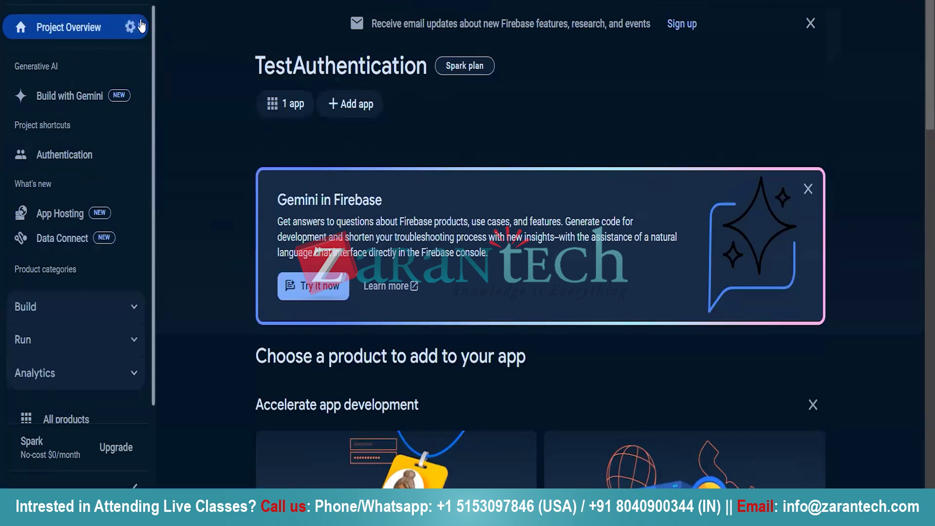
{"action": "scroll", "coordinate": [641, 165], "scroll_direction": "down", "scroll_amount": 10}
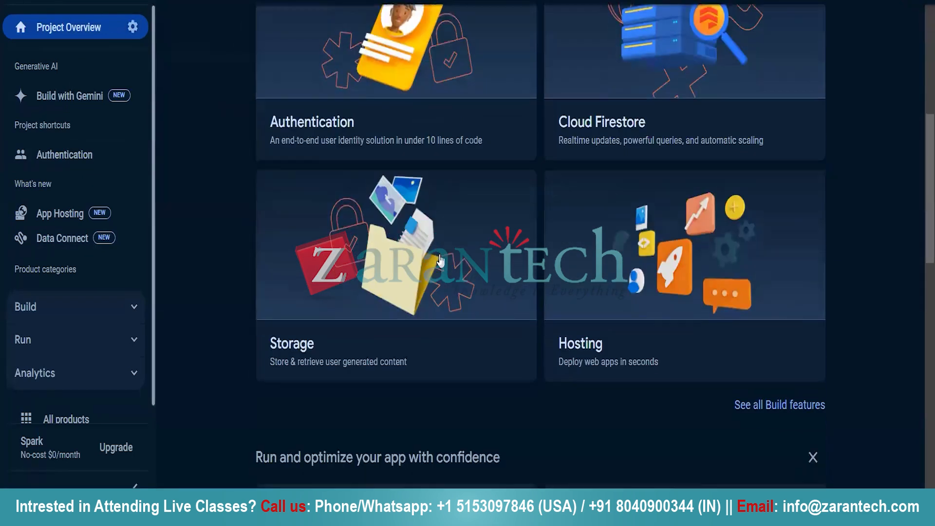
- Examine the Authentication product's sign-in providers, email templates, usage charts and user account settings for the configuration values
{"action": "left_click", "coordinate": [428, 107]}
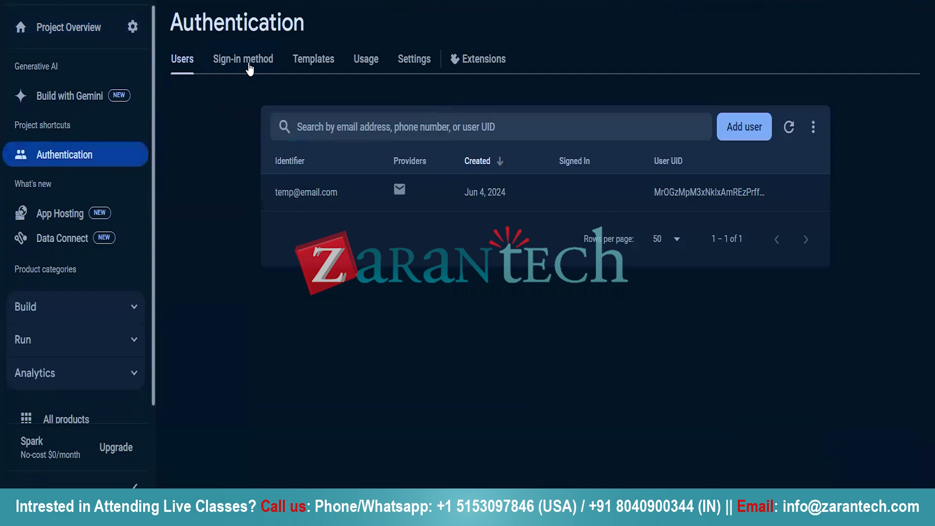
{"action": "left_click", "coordinate": [249, 66]}
{"action": "scroll", "coordinate": [469, 375], "scroll_direction": "down", "scroll_amount": 1}
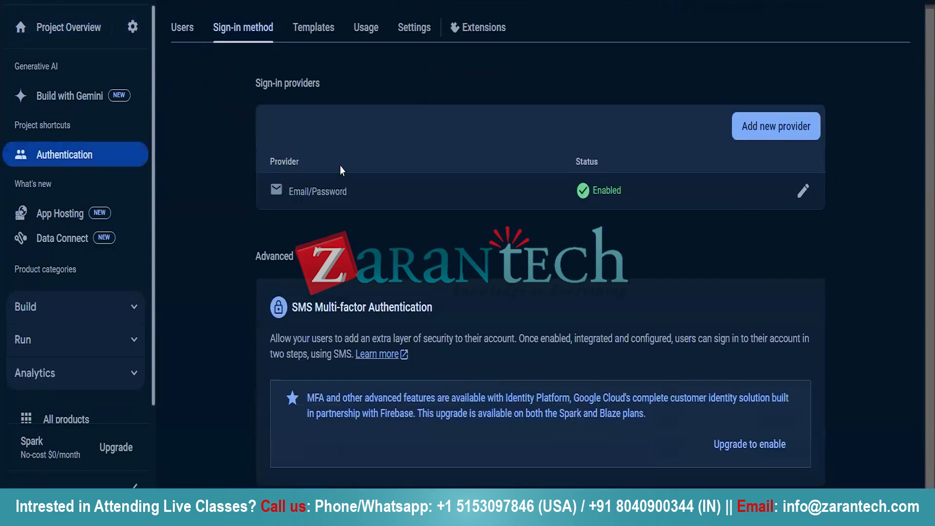
{"action": "left_click", "coordinate": [305, 39]}
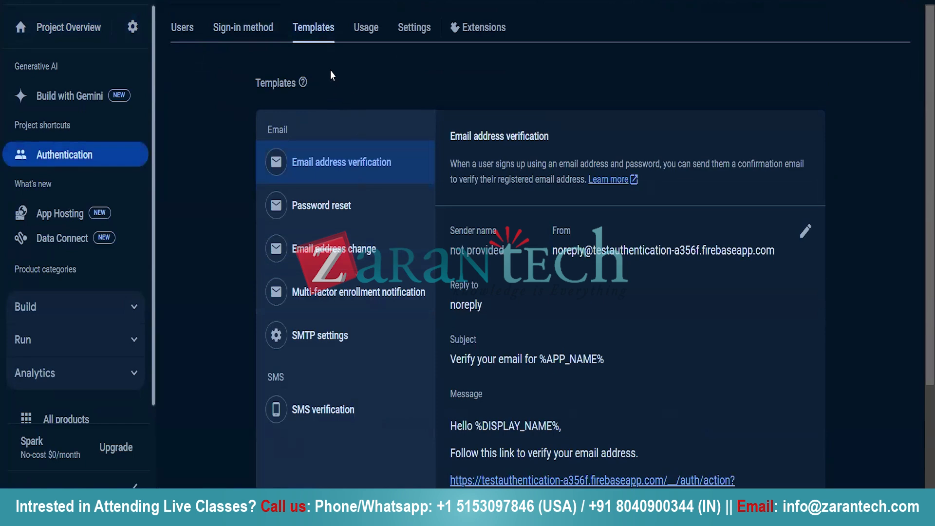
{"action": "left_click", "coordinate": [366, 27]}
{"action": "scroll", "coordinate": [479, 271], "scroll_direction": "down", "scroll_amount": 10}
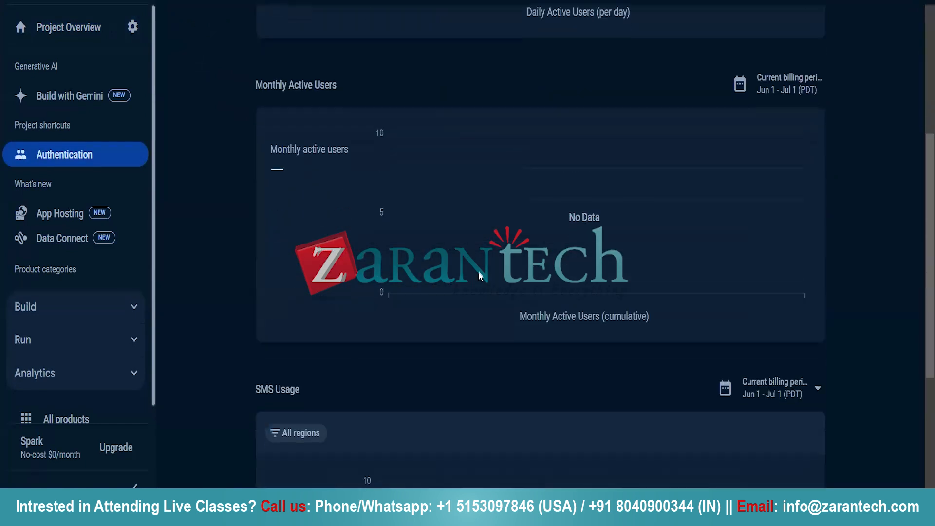
{"action": "scroll", "coordinate": [478, 270], "scroll_direction": "up", "scroll_amount": 10}
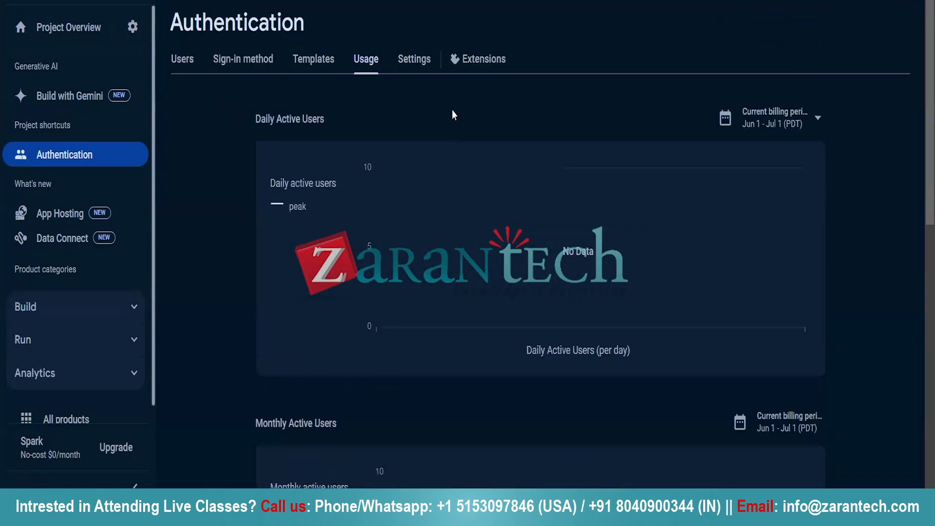
{"action": "left_click", "coordinate": [412, 60]}
{"action": "scroll", "coordinate": [309, 300], "scroll_direction": "down", "scroll_amount": 3}
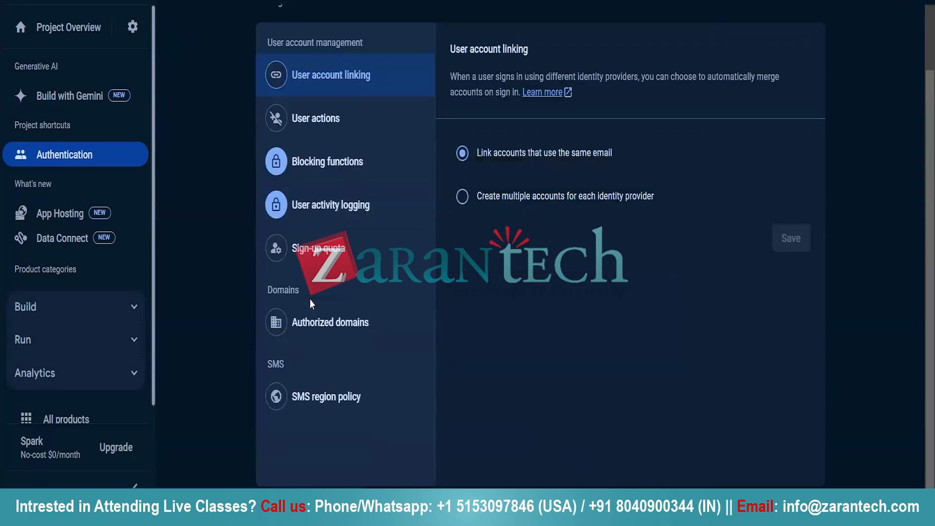
{"action": "scroll", "coordinate": [310, 300], "scroll_direction": "up", "scroll_amount": 3}
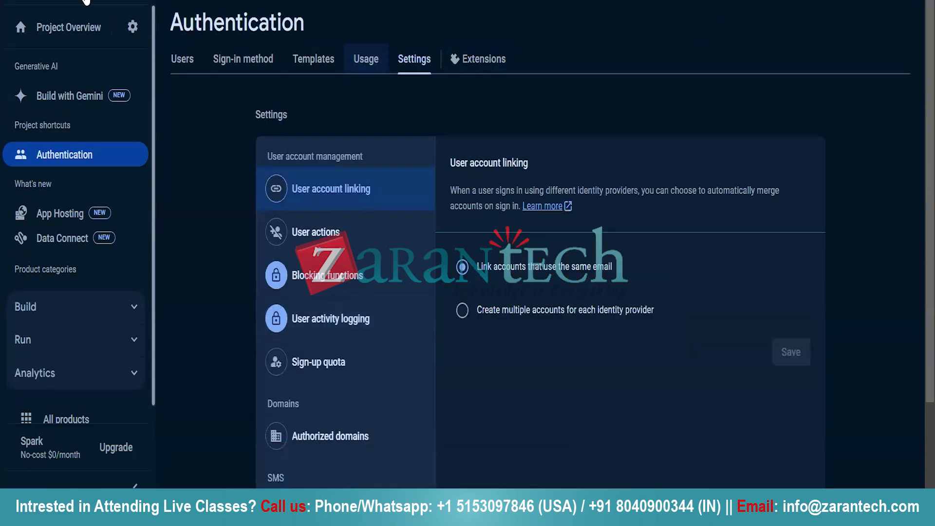
- Return to the Firebase project list and open the TestAuthentication project
{"action": "left_click", "coordinate": [226, 1]}
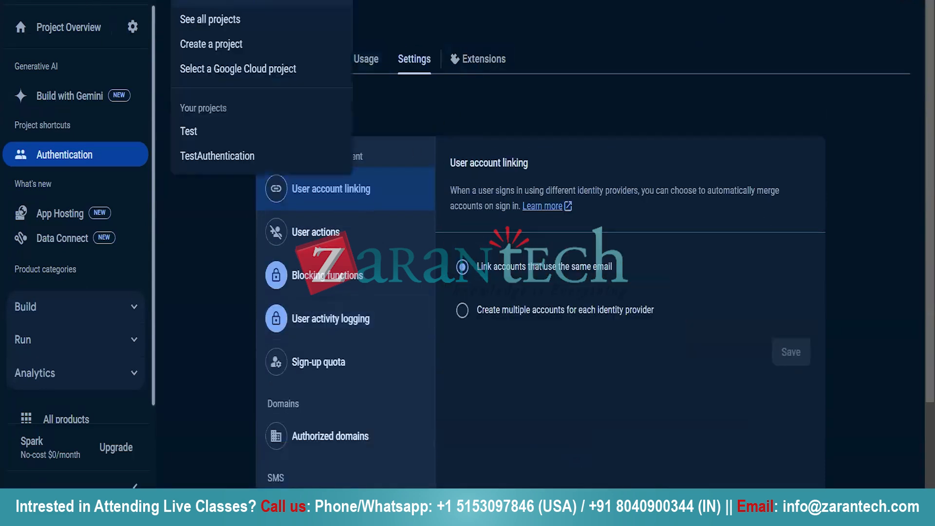
{"action": "key", "text": "Escape"}
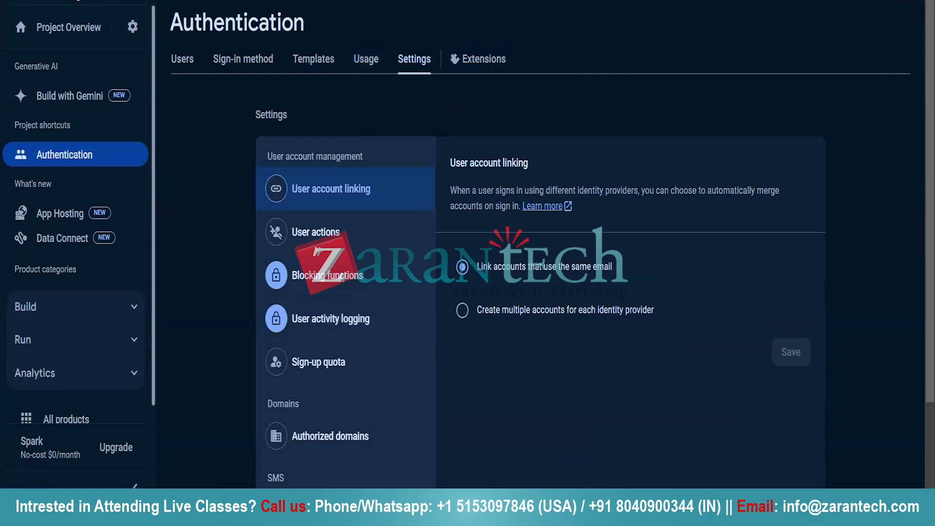
{"action": "left_click", "coordinate": [77, 0]}
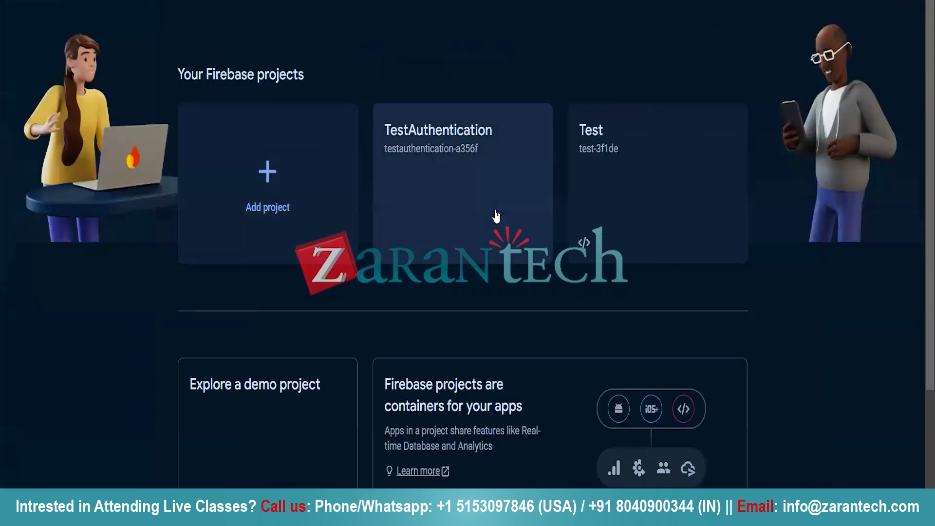
{"action": "left_click", "coordinate": [495, 215]}
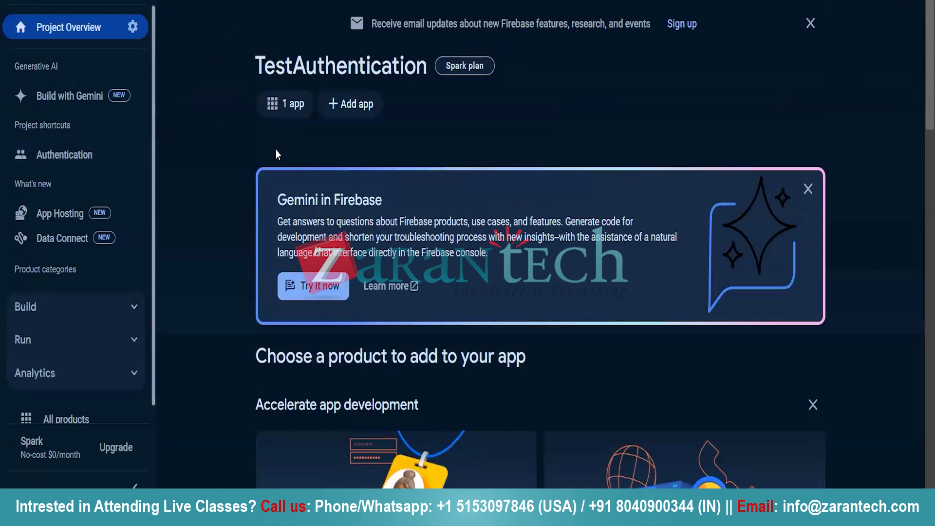
- Open the settings of the project's Auth web app and bring its Firebase SDK configuration code into view
{"action": "scroll", "coordinate": [275, 150], "scroll_direction": "down", "scroll_amount": 3}
{"action": "scroll", "coordinate": [276, 150], "scroll_direction": "up", "scroll_amount": 3}
{"action": "left_click", "coordinate": [289, 104]}
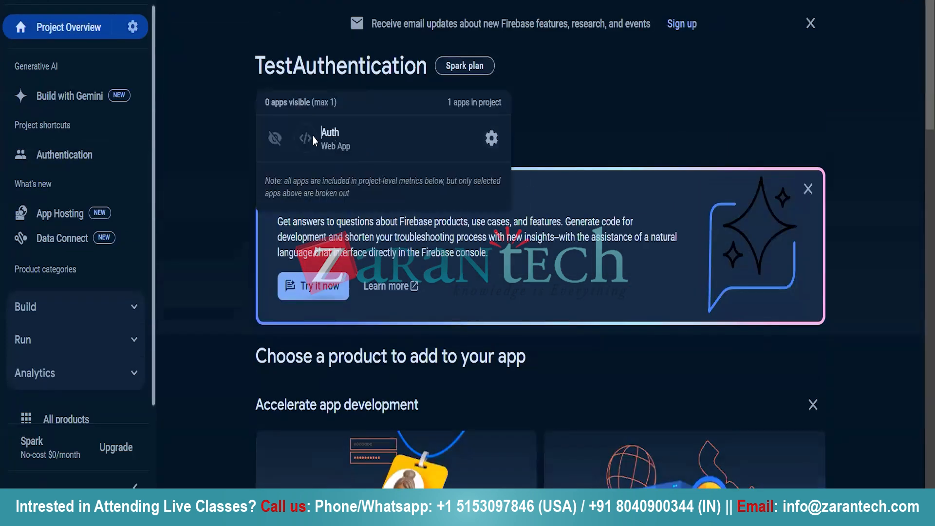
{"action": "left_click", "coordinate": [490, 138]}
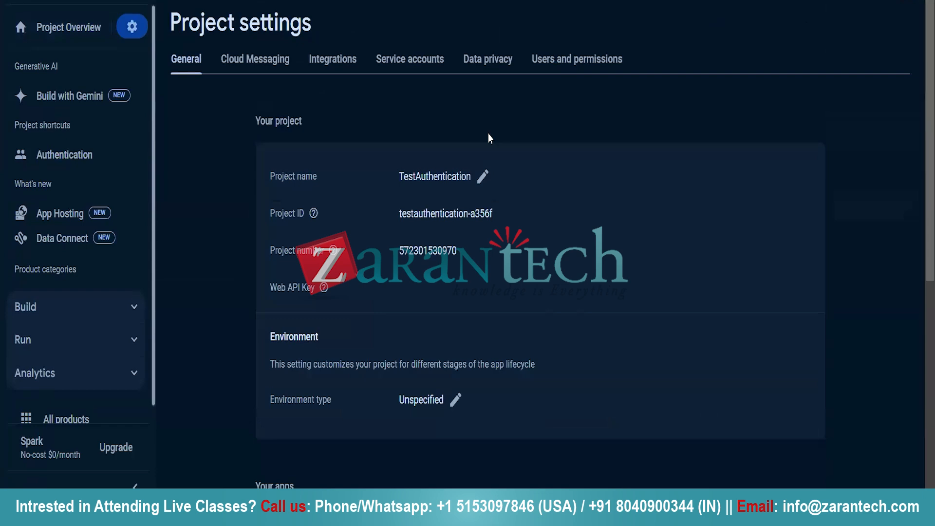
{"action": "scroll", "coordinate": [293, 287], "scroll_direction": "down", "scroll_amount": 5}
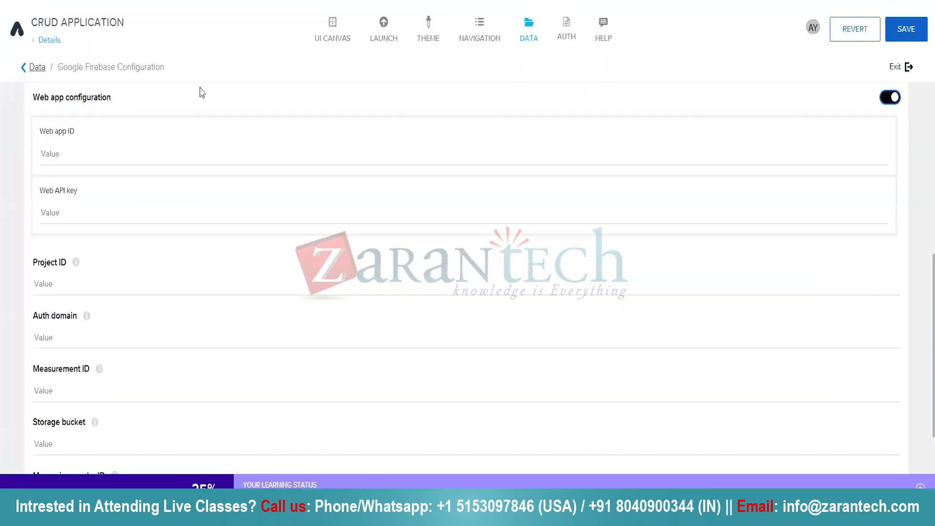
- Copy the appId value from the Firebase configuration code into the Web app ID field in SAP Build Apps
{"action": "left_click", "coordinate": [53, 146]}
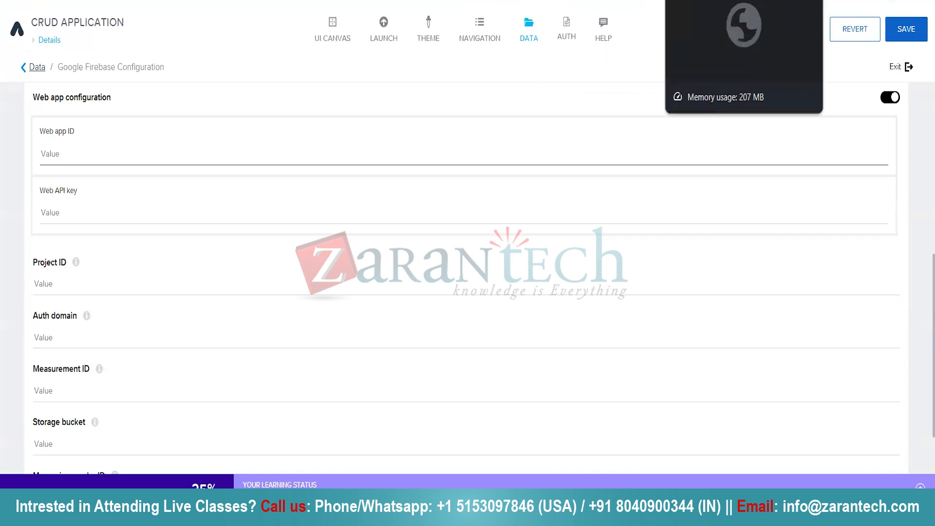
{"action": "left_click", "coordinate": [701, 1]}
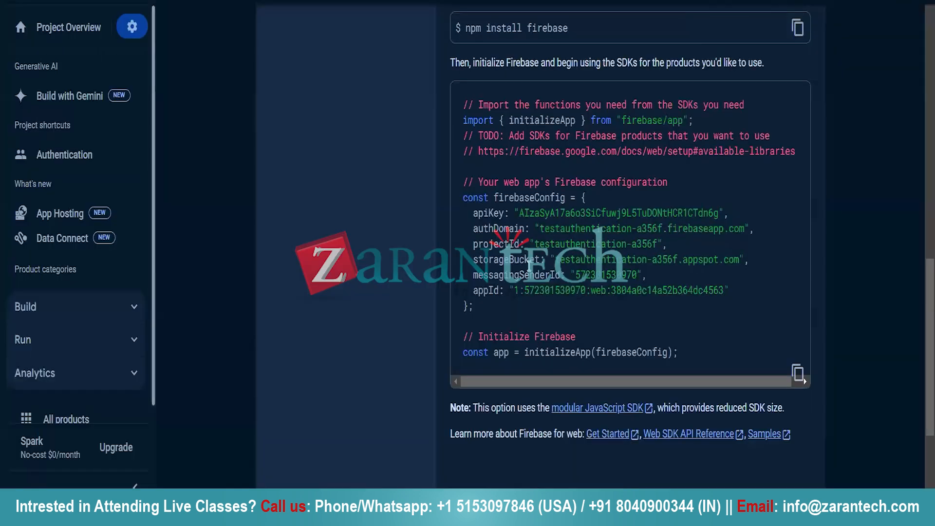
{"action": "left_click_drag", "start_coordinate": [517, 288], "coordinate": [723, 292]}
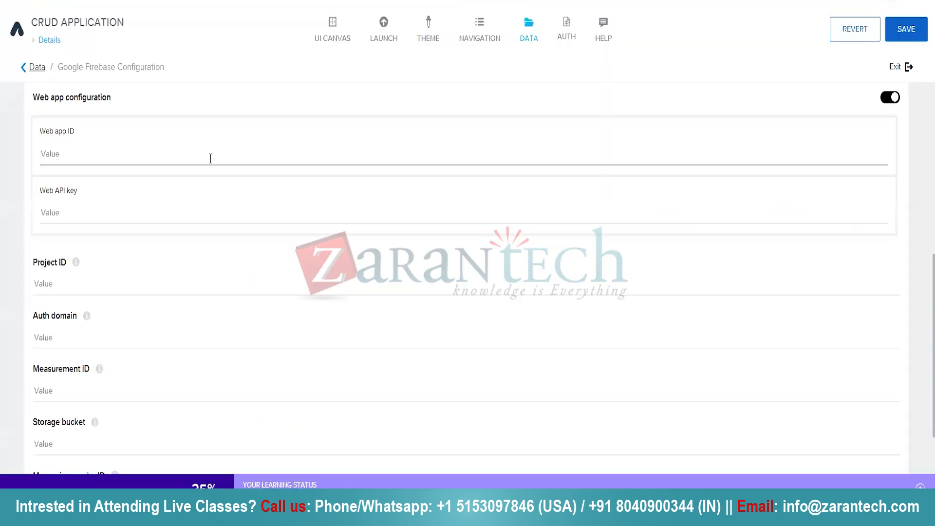
{"action": "key", "text": "ctrl+v"}
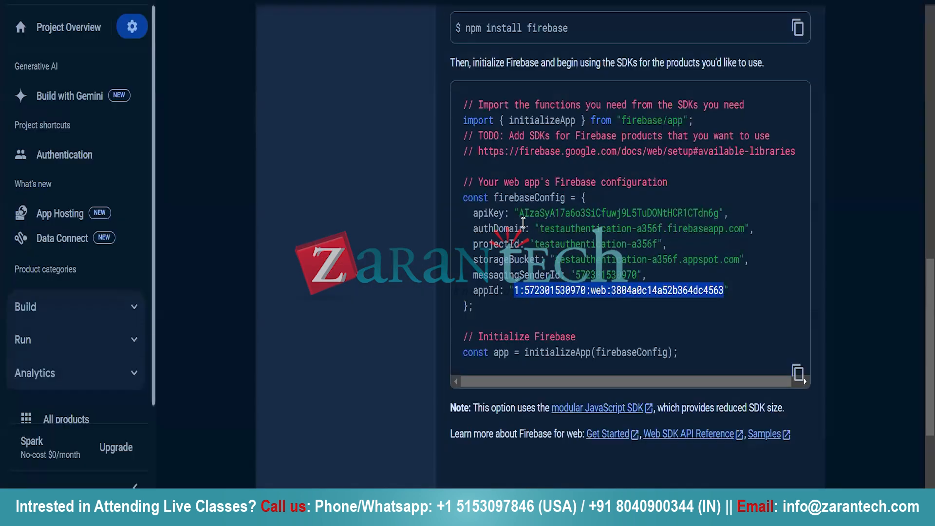
- Copy the apiKey value from the Firebase configuration code and paste the API key into the Web API key field
{"action": "left_click_drag", "start_coordinate": [520, 215], "coordinate": [719, 217]}
{"action": "key", "text": "ctrl+c"}
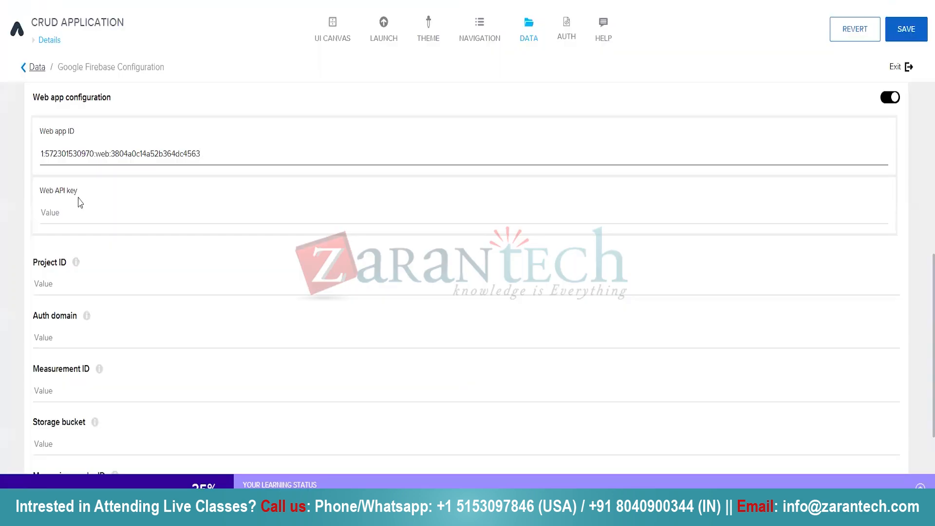
{"action": "left_click", "coordinate": [72, 210]}
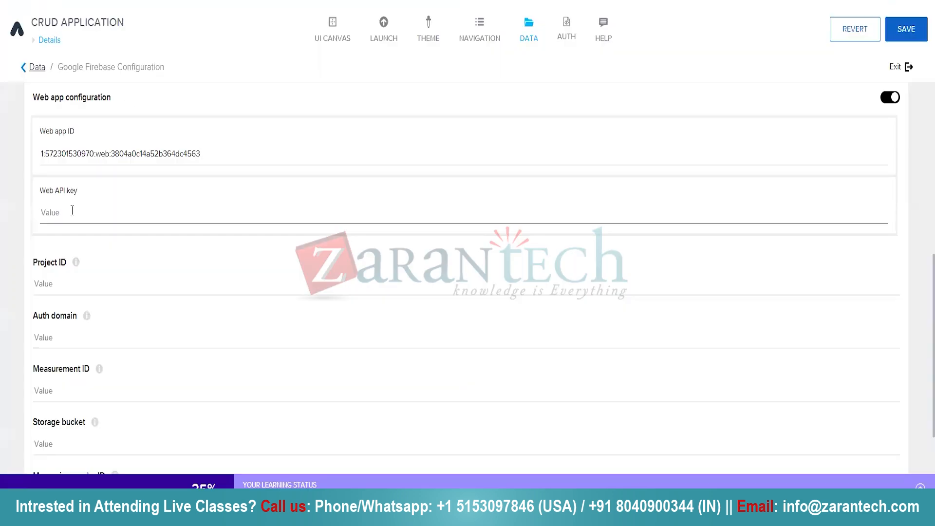
{"action": "key", "text": "ctrl+v"}
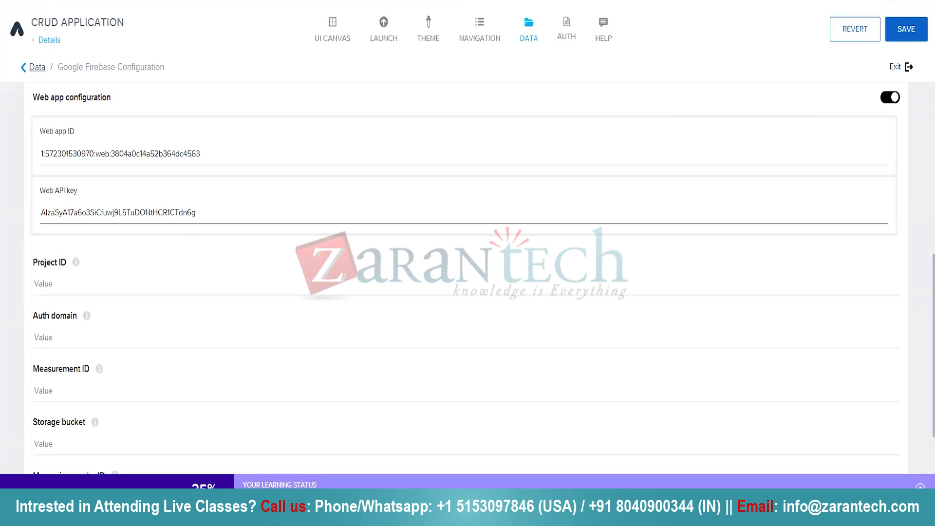
- Copy the projectId value testauthentication-a356f from the Firebase configuration code into the Project ID field in SAP Build Apps
{"action": "left_click", "coordinate": [696, 1]}
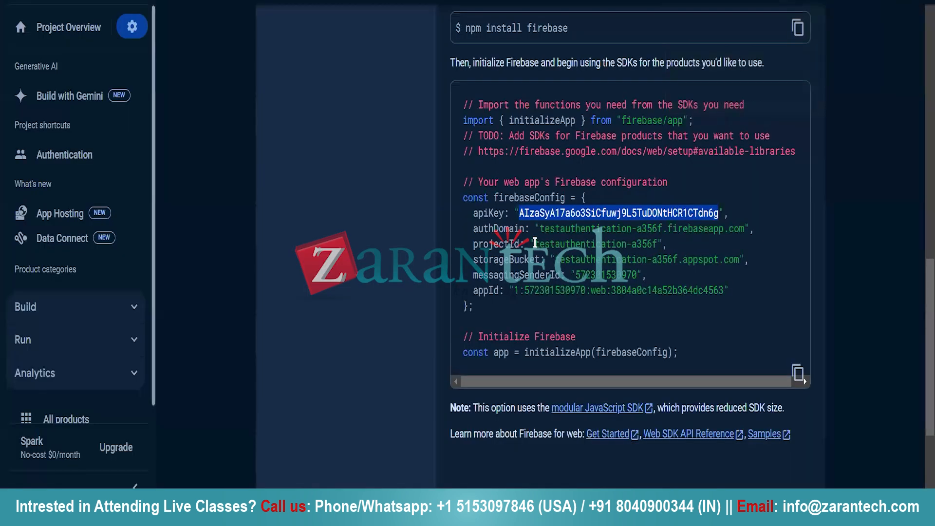
{"action": "left_click_drag", "start_coordinate": [535, 242], "coordinate": [659, 240]}
{"action": "key", "text": "ctrl+c"}
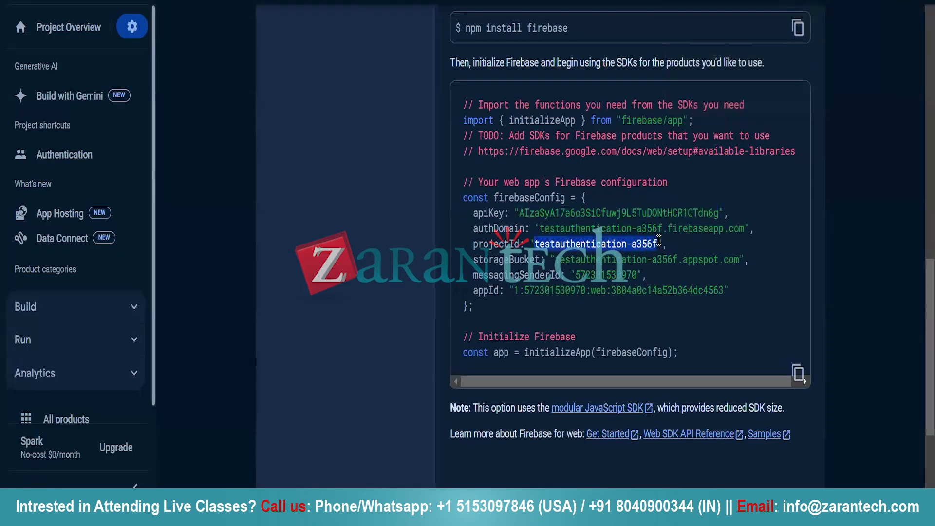
{"action": "left_click", "coordinate": [633, 1]}
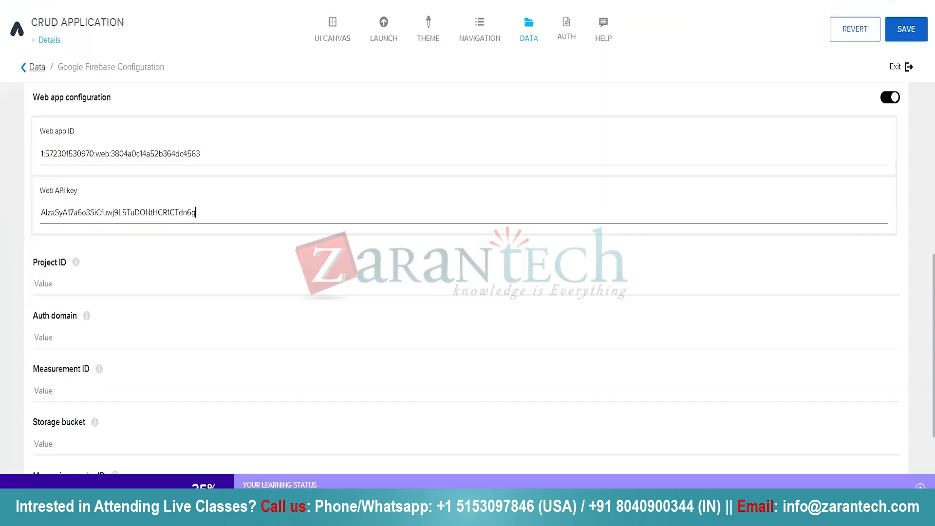
{"action": "left_click", "coordinate": [122, 280]}
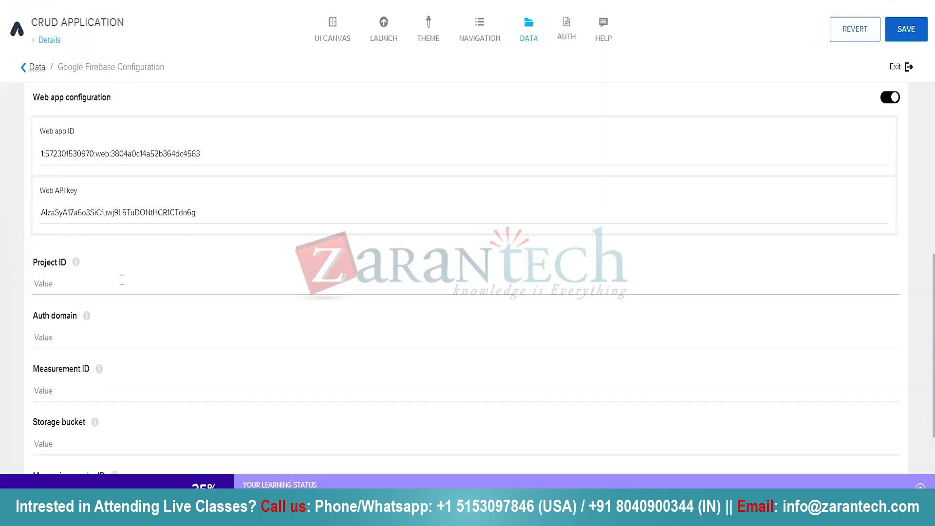
{"action": "key", "text": "ctrl+v"}
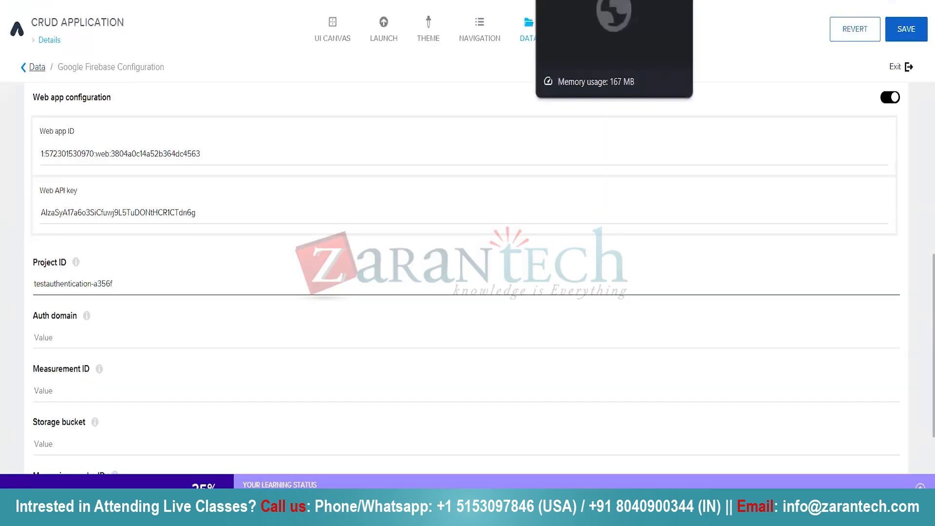
- Copy the authDomain value testauthentication-a356f.firebaseapp.com from the Firebase configuration code into the Auth domain field
{"action": "left_click", "coordinate": [575, 0]}
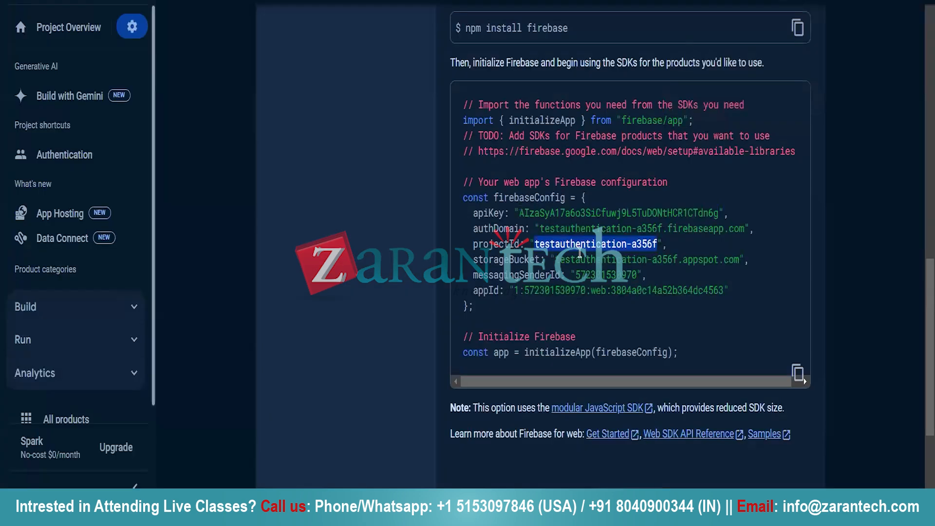
{"action": "left_click_drag", "start_coordinate": [540, 229], "coordinate": [745, 229]}
{"action": "key", "text": "ctrl+c"}
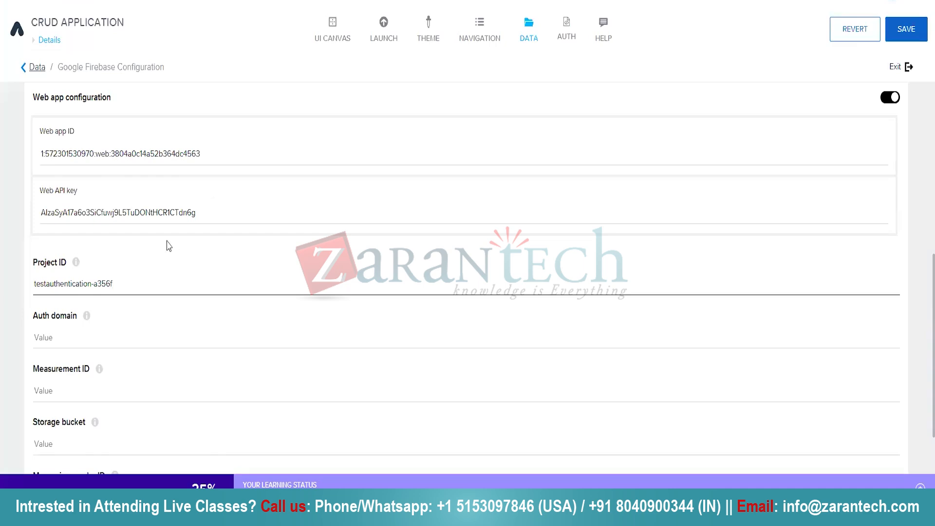
{"action": "left_click", "coordinate": [83, 340]}
{"action": "key", "text": "ctrl+v"}
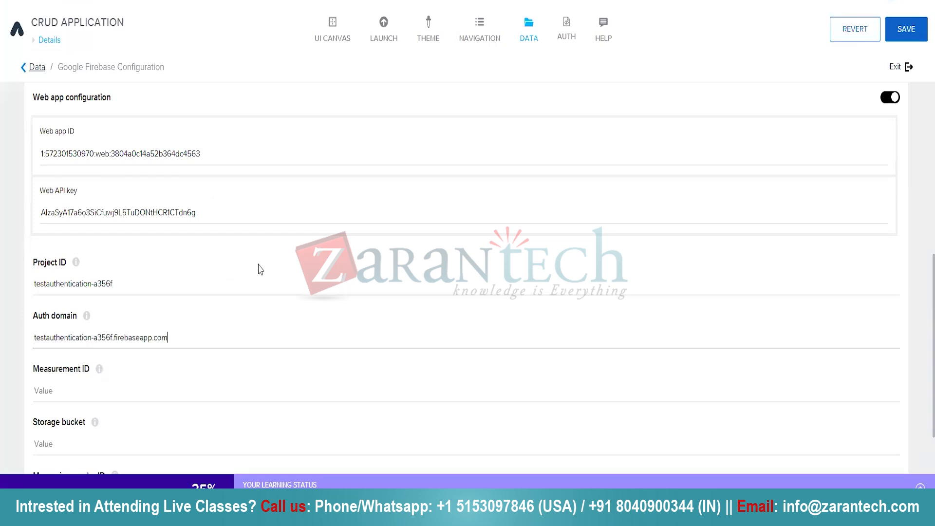
- Copy the storageBucket value testauthentication-a356f.appspot.com from the Firebase configuration code into the Storage bucket field
{"action": "scroll", "coordinate": [260, 270], "scroll_direction": "down", "scroll_amount": 2}
{"action": "left_click", "coordinate": [121, 312]}
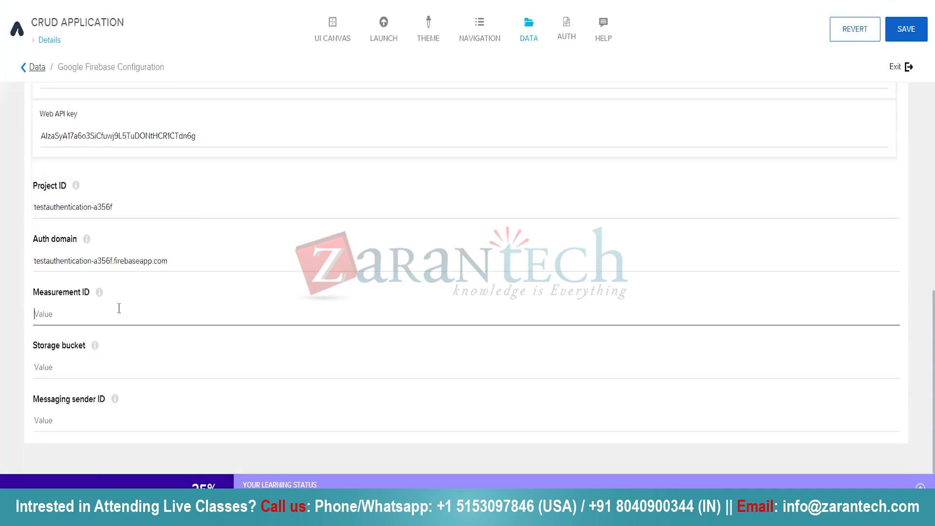
{"action": "key", "text": "alt+Tab"}
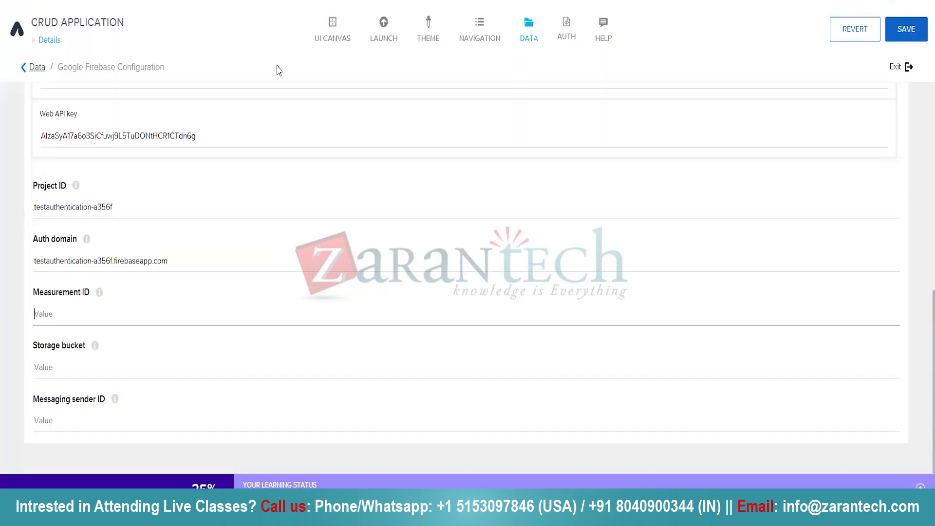
{"action": "left_click", "coordinate": [90, 364]}
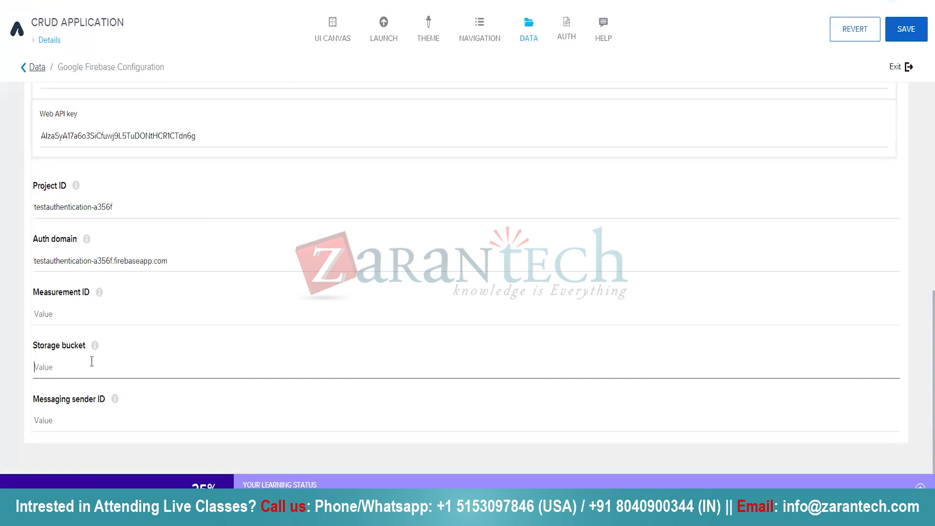
{"action": "key", "text": "alt+Tab"}
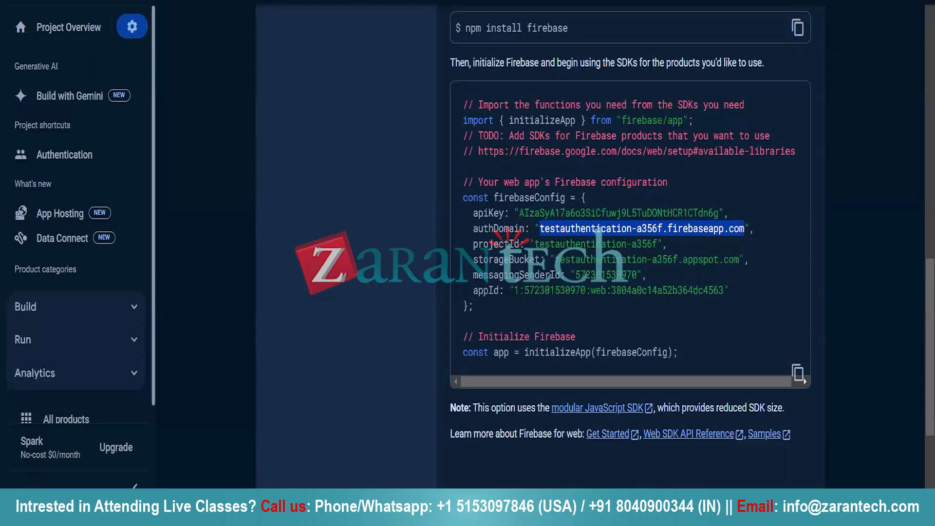
{"action": "left_click_drag", "start_coordinate": [555, 259], "coordinate": [741, 259]}
{"action": "key", "text": "ctrl+c"}
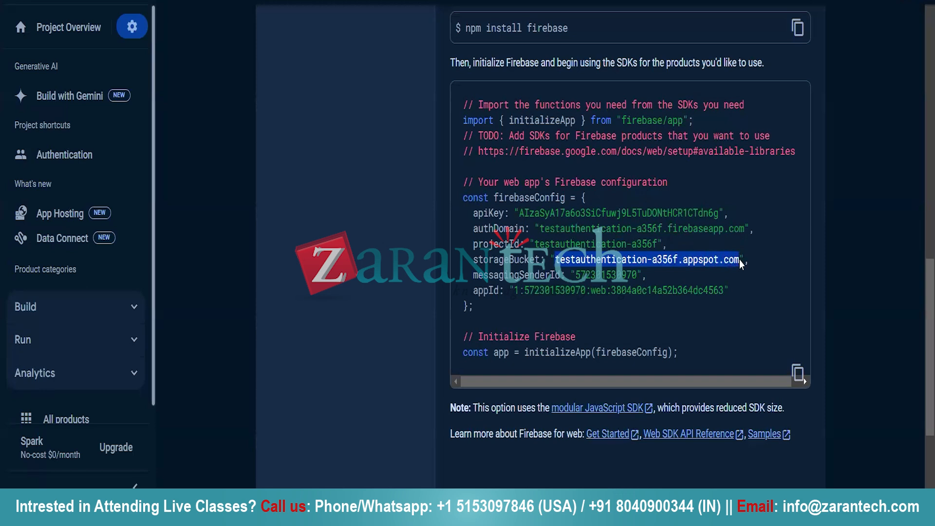
{"action": "left_click", "coordinate": [321, 2]}
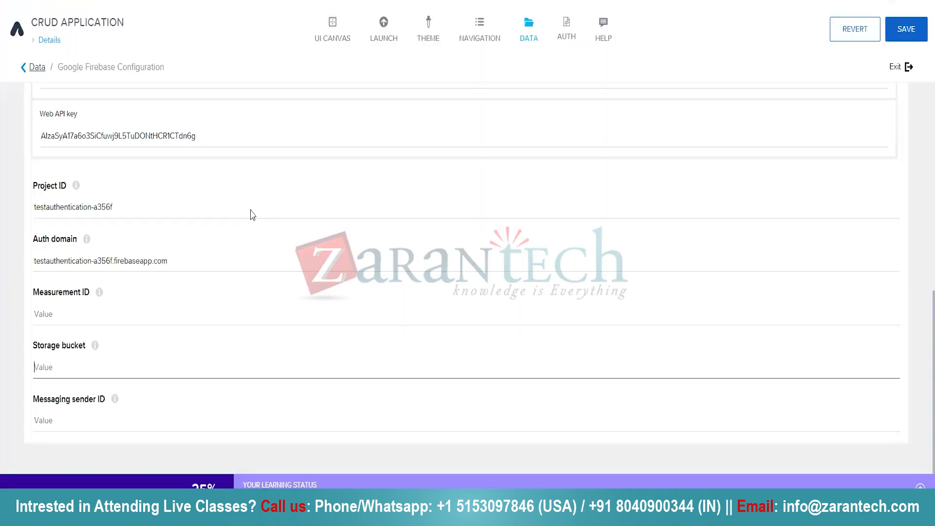
{"action": "key", "text": "ctrl+v"}
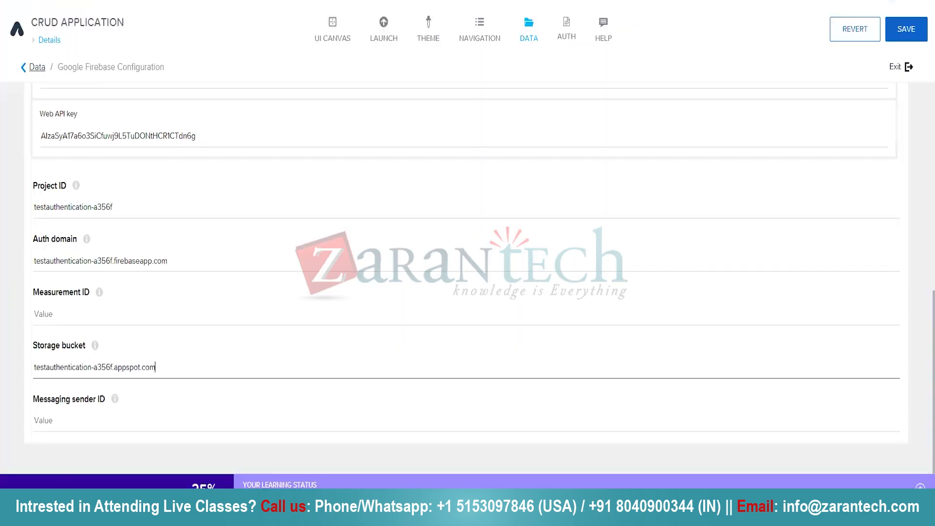
- Copy the messagingSenderId value from the Firebase configuration code into the Messaging sender ID field and save the app
{"action": "left_click", "coordinate": [215, 1]}
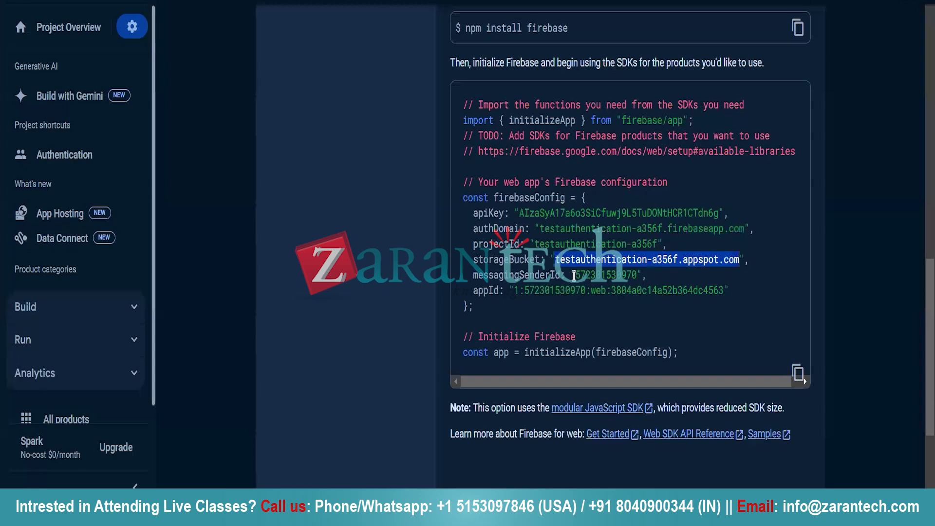
{"action": "left_click_drag", "start_coordinate": [575, 276], "coordinate": [639, 274]}
{"action": "key", "text": "ctrl+c"}
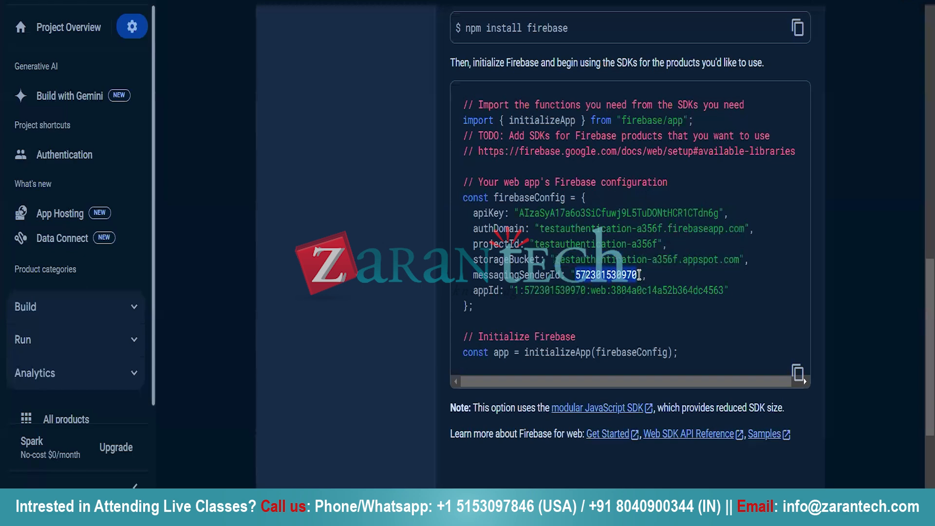
{"action": "left_click", "coordinate": [321, 2]}
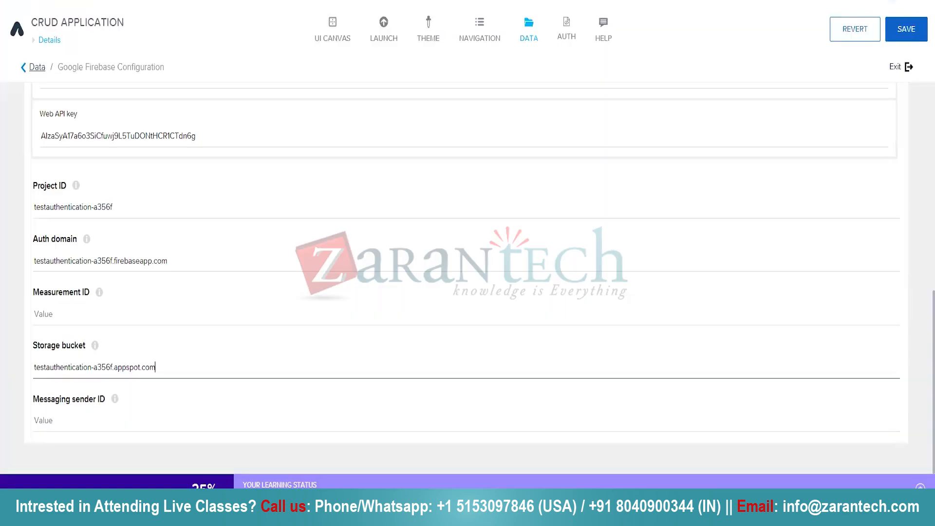
{"action": "left_click", "coordinate": [46, 421]}
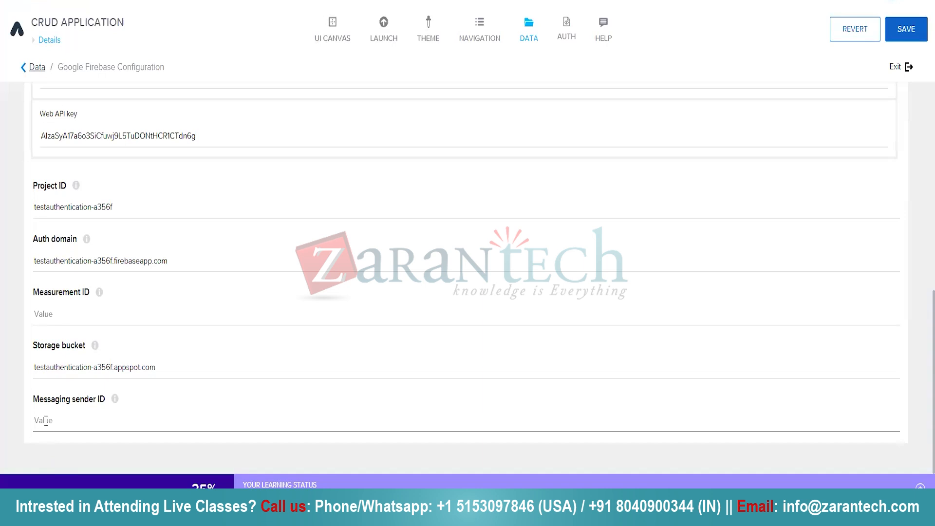
{"action": "key", "text": "ctrl+v"}
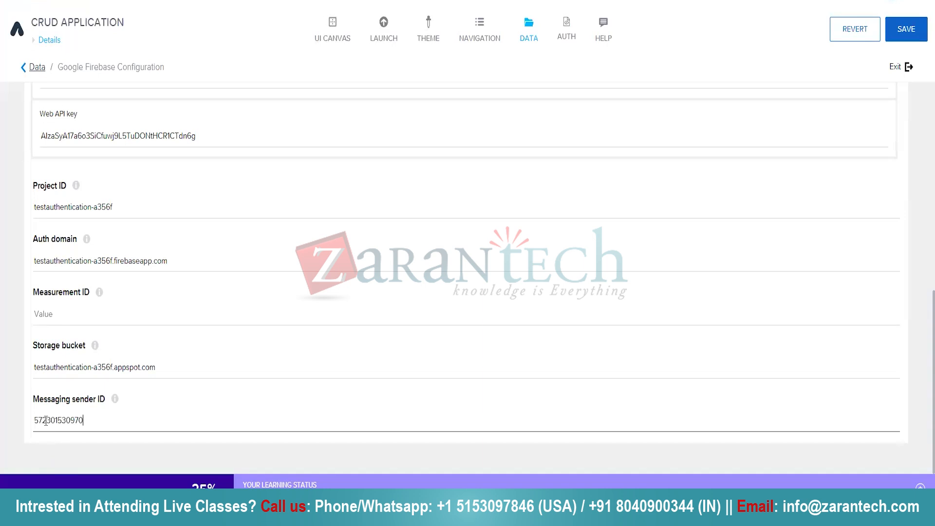
{"action": "left_click", "coordinate": [904, 37]}
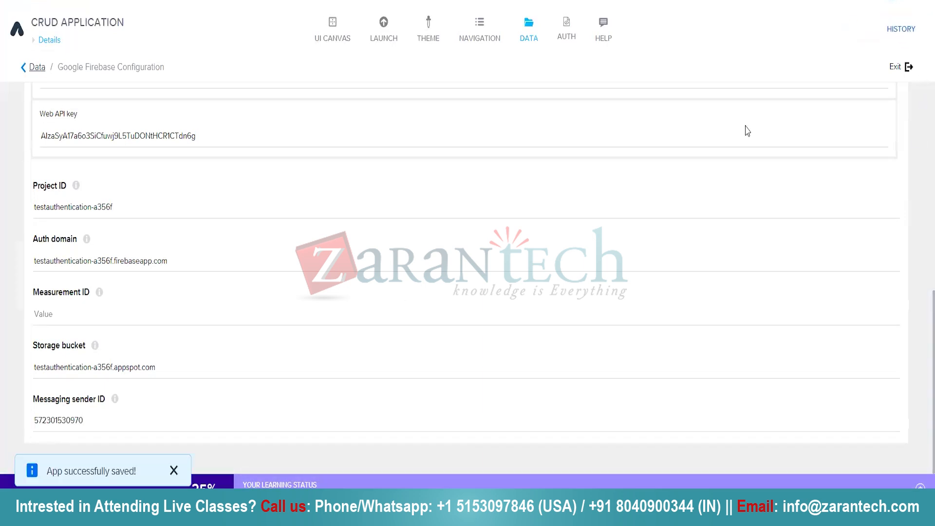
- Enable Google Firebase email/password authentication as the app's authentication method and accept the added authentication views
{"action": "left_click", "coordinate": [567, 30]}
{"action": "left_click", "coordinate": [194, 242]}
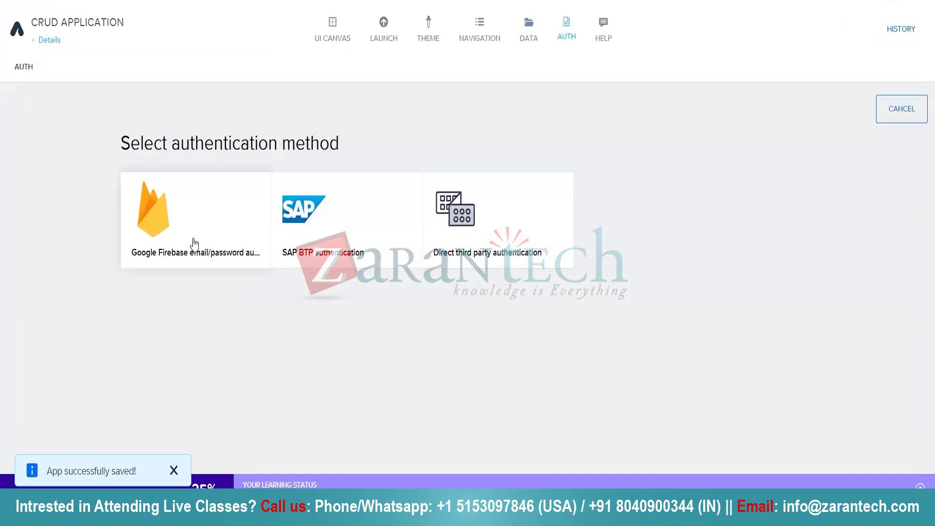
{"action": "left_click", "coordinate": [186, 242]}
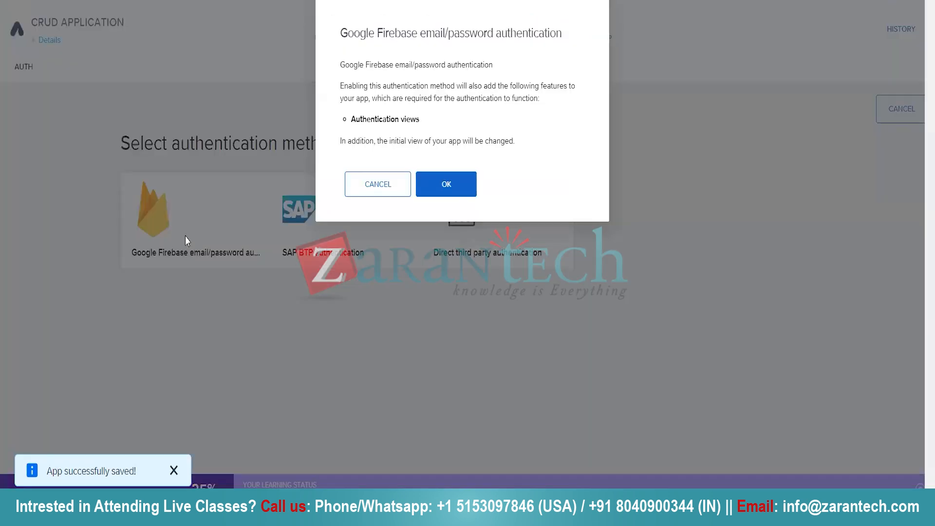
{"action": "left_click", "coordinate": [447, 184]}
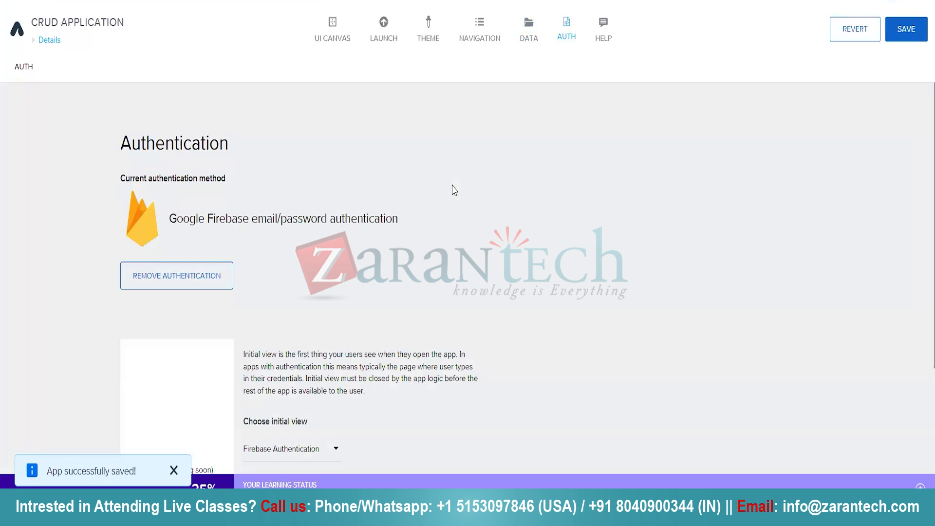
- Set the app's initial view to Home page in the authentication settings and save the app
{"action": "scroll", "coordinate": [270, 265], "scroll_direction": "down", "scroll_amount": 3}
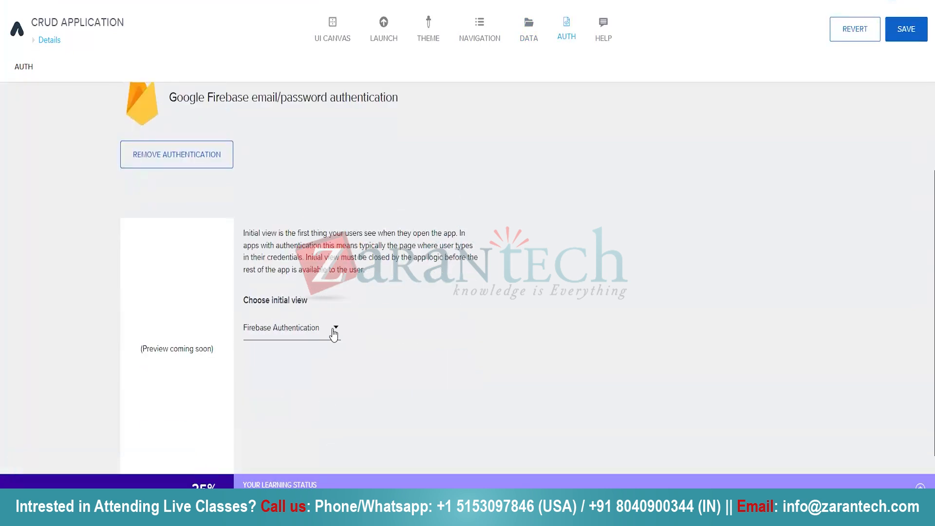
{"action": "left_click", "coordinate": [335, 328]}
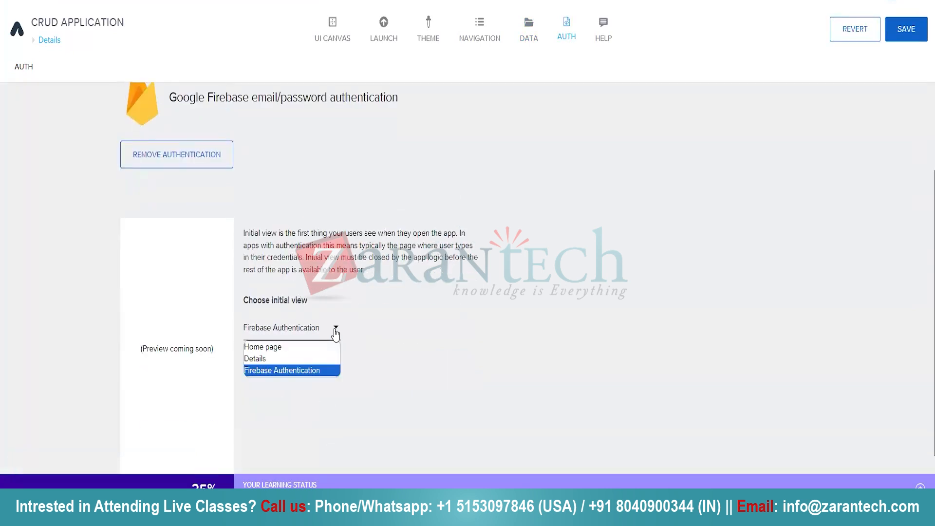
{"action": "left_click", "coordinate": [287, 347]}
{"action": "left_click", "coordinate": [913, 29]}
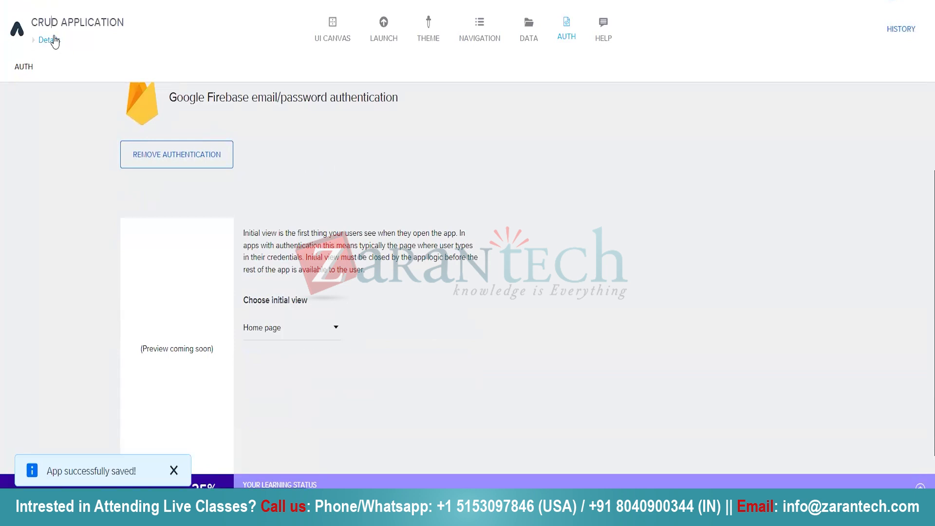
- Open the Global canvas from the page overview and expand its logic canvas
{"action": "left_click", "coordinate": [35, 41]}
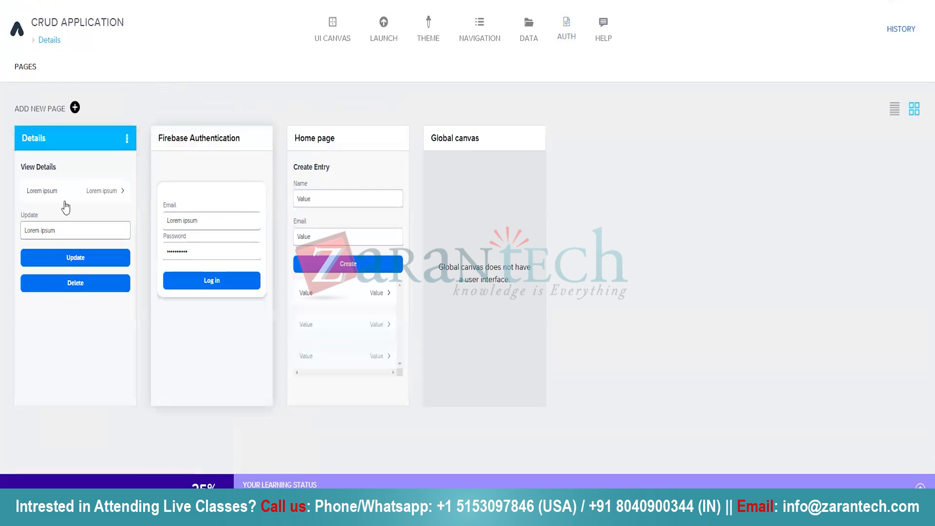
{"action": "left_click", "coordinate": [473, 208]}
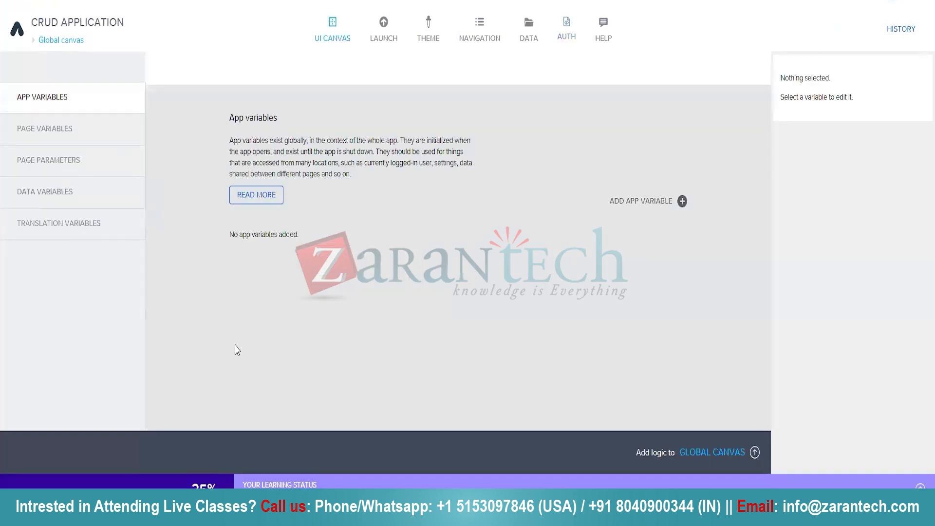
{"action": "left_click", "coordinate": [755, 453]}
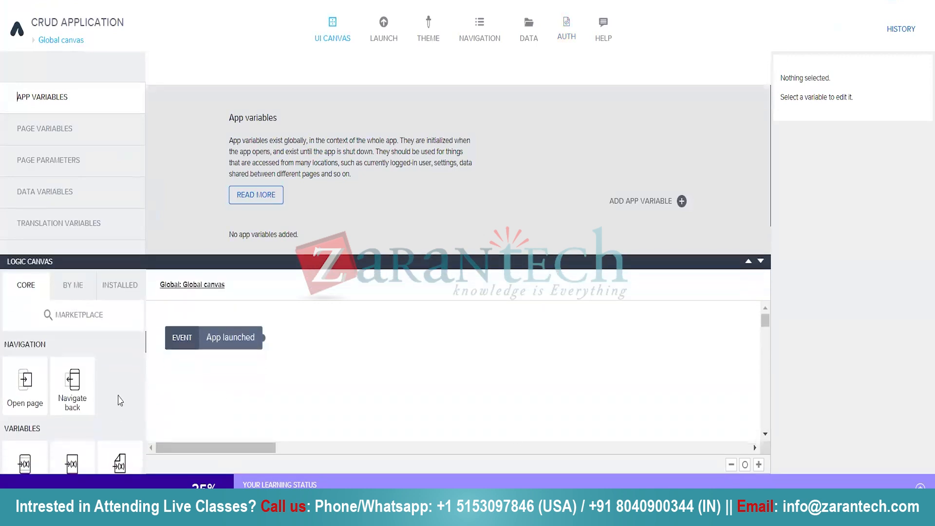
- Look through the core flow functions for the Global canvas and open the flow function marketplace
{"action": "scroll", "coordinate": [117, 400], "scroll_direction": "down", "scroll_amount": 6}
{"action": "scroll", "coordinate": [119, 400], "scroll_direction": "down", "scroll_amount": 5}
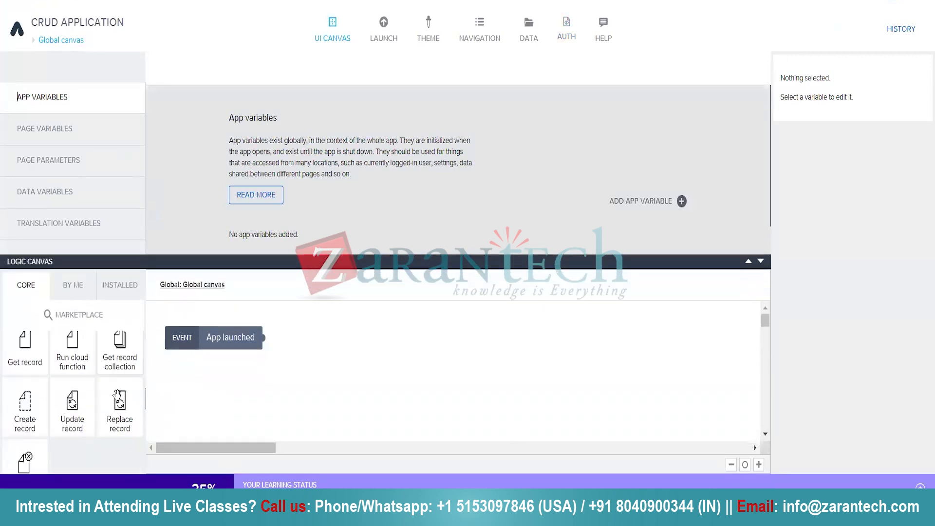
{"action": "scroll", "coordinate": [117, 399], "scroll_direction": "down", "scroll_amount": 5}
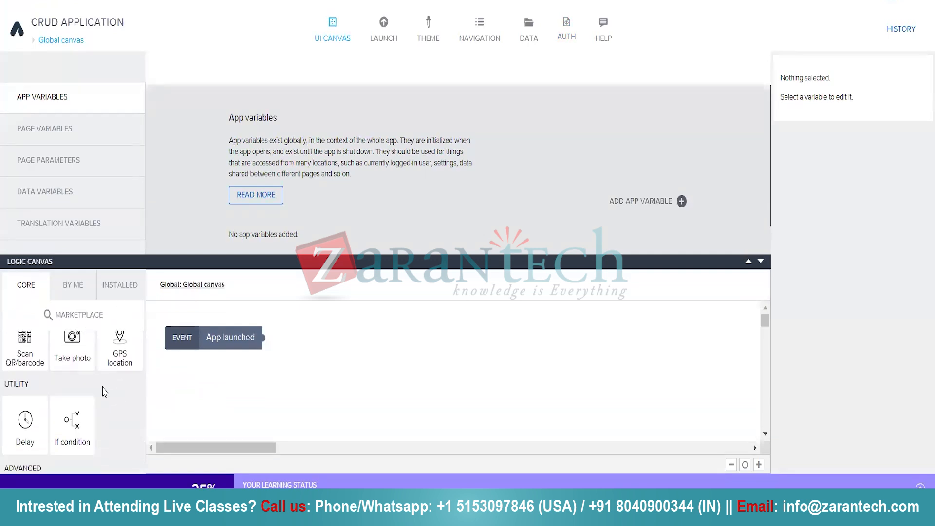
{"action": "scroll", "coordinate": [103, 392], "scroll_direction": "down", "scroll_amount": 2}
{"action": "scroll", "coordinate": [104, 392], "scroll_direction": "up", "scroll_amount": 8}
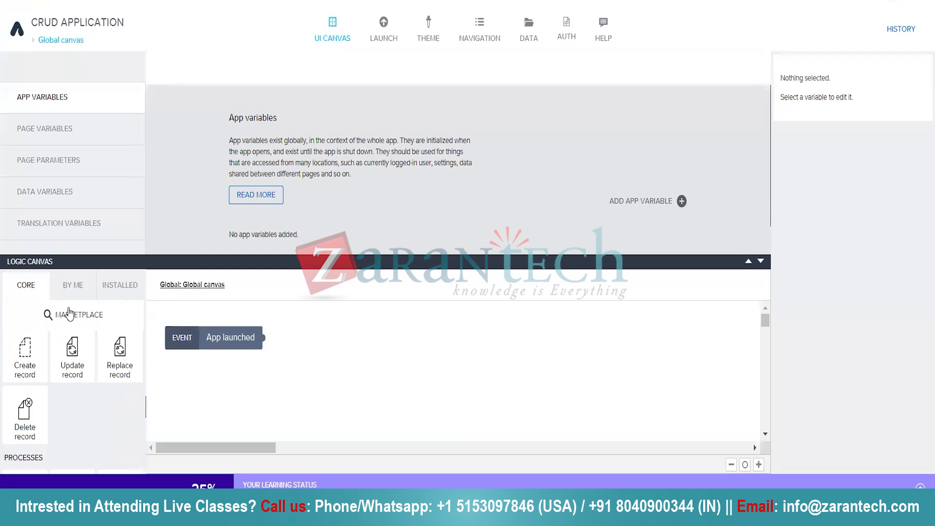
{"action": "left_click", "coordinate": [70, 315]}
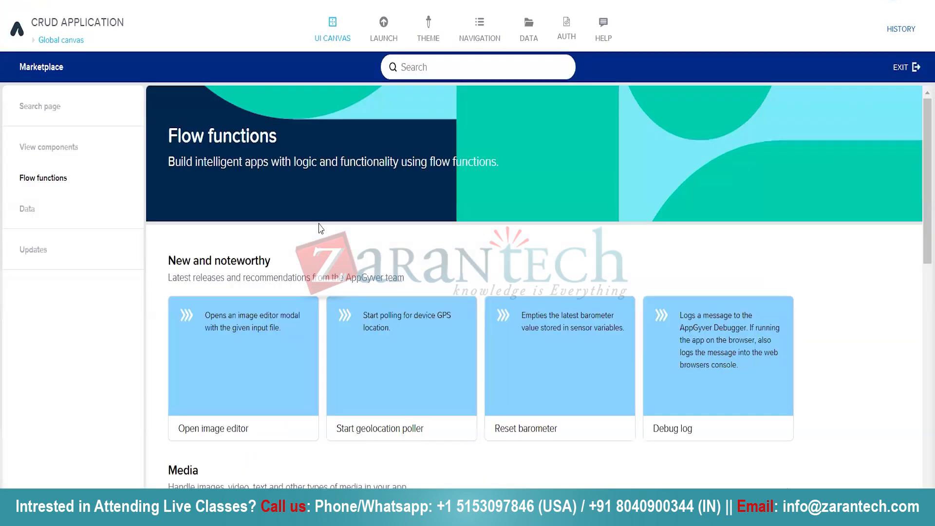
{"action": "type", "text": "in"}
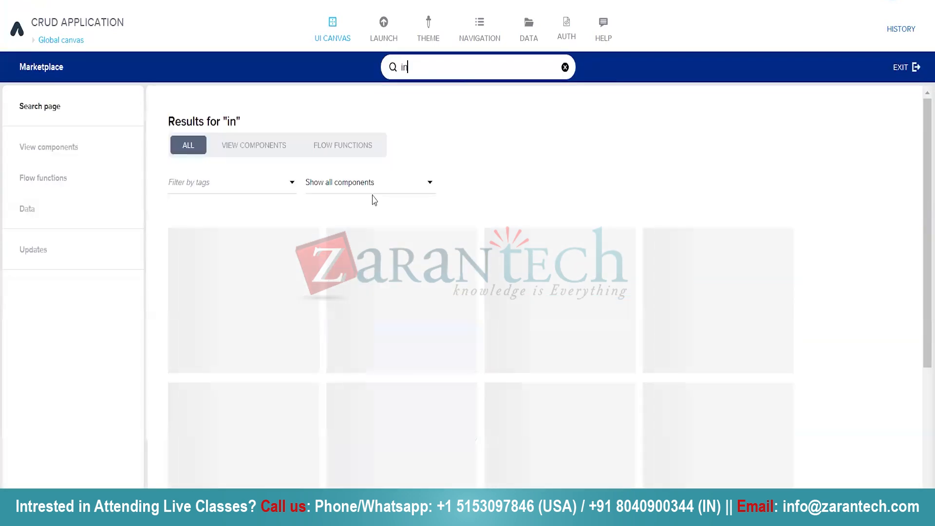
{"action": "type", "text": "ti"}
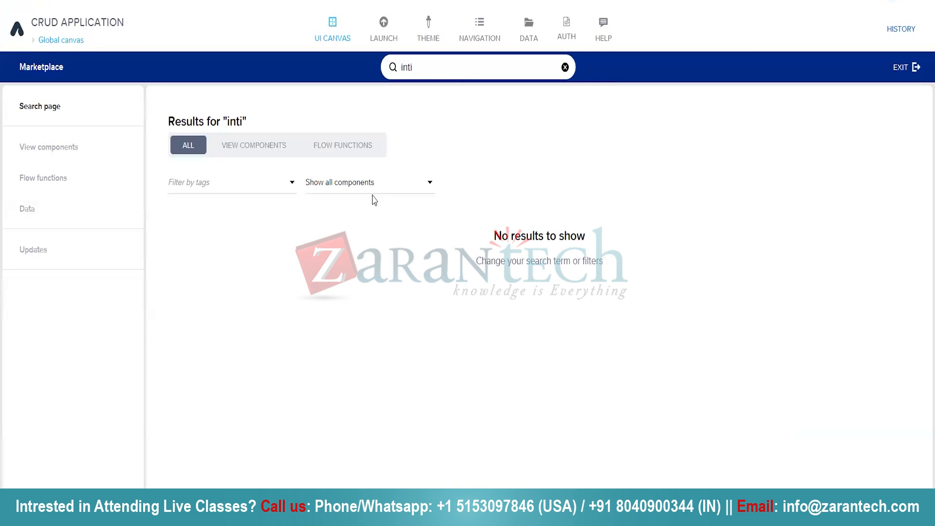
{"action": "key", "text": "BackSpace"}
{"action": "key", "text": "BackSpace"}
{"action": "key", "text": "BackSpace"}
{"action": "key", "text": "BackSpace"}
- Search the marketplace for firebase and install the Initialize Firebase flow function
{"action": "type", "text": "f"}
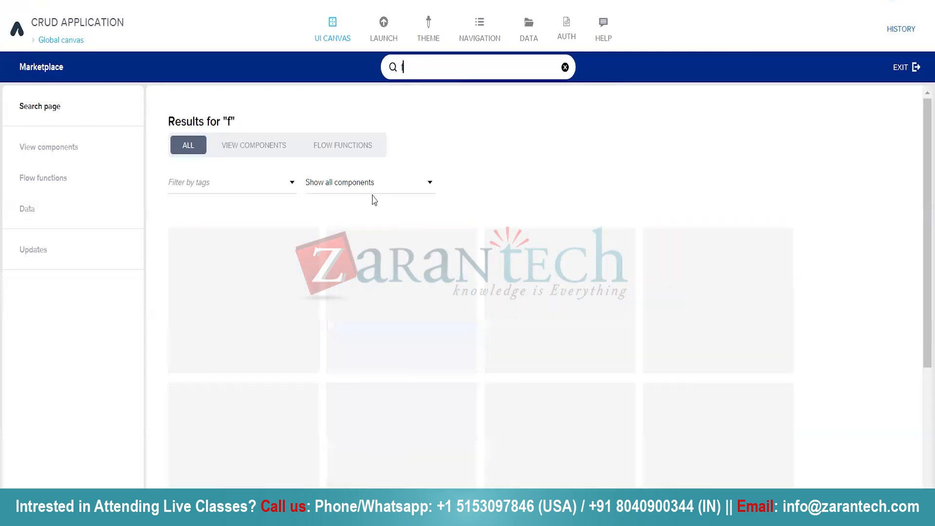
{"action": "type", "text": "irebase"}
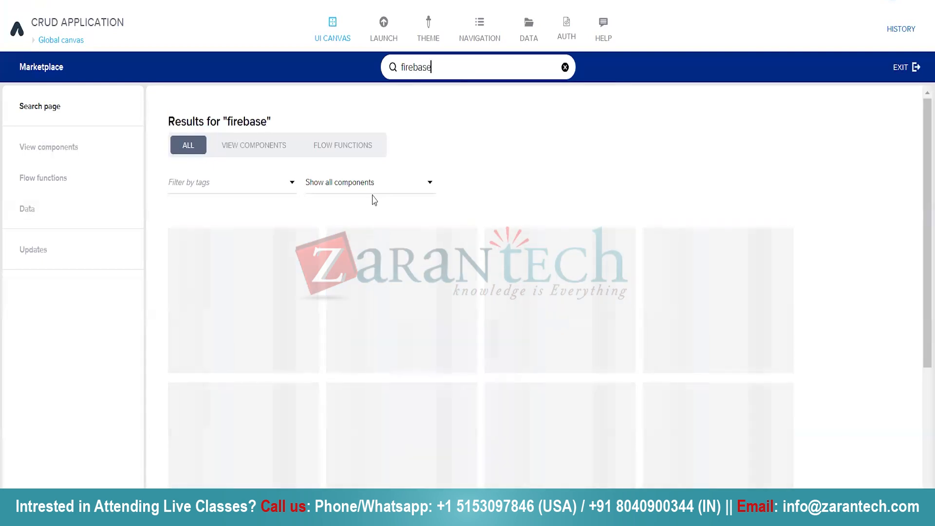
{"action": "scroll", "coordinate": [594, 375], "scroll_direction": "down", "scroll_amount": 2}
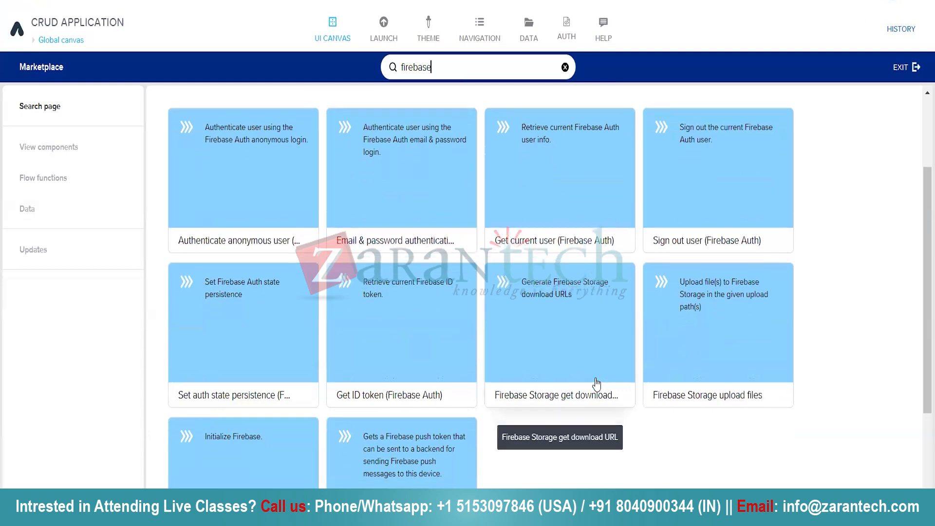
{"action": "scroll", "coordinate": [597, 385], "scroll_direction": "up", "scroll_amount": 1}
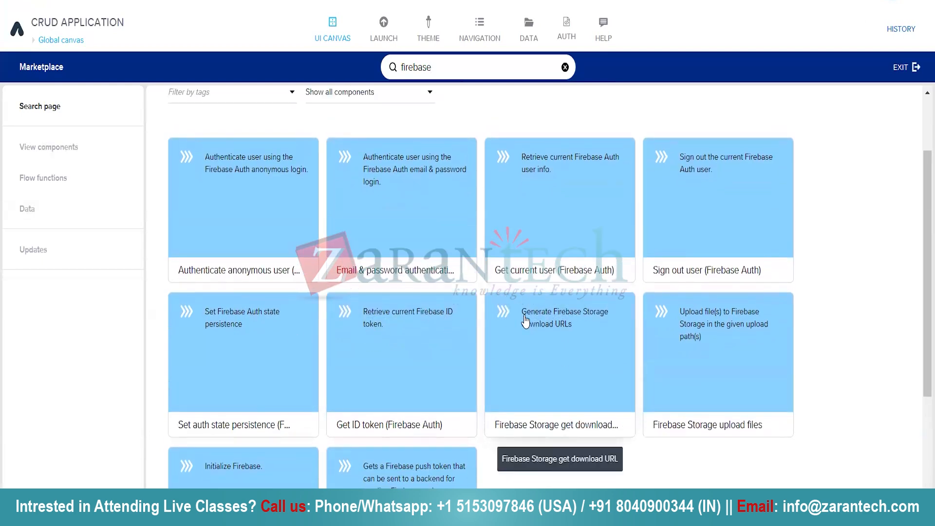
{"action": "scroll", "coordinate": [590, 353], "scroll_direction": "down", "scroll_amount": 2}
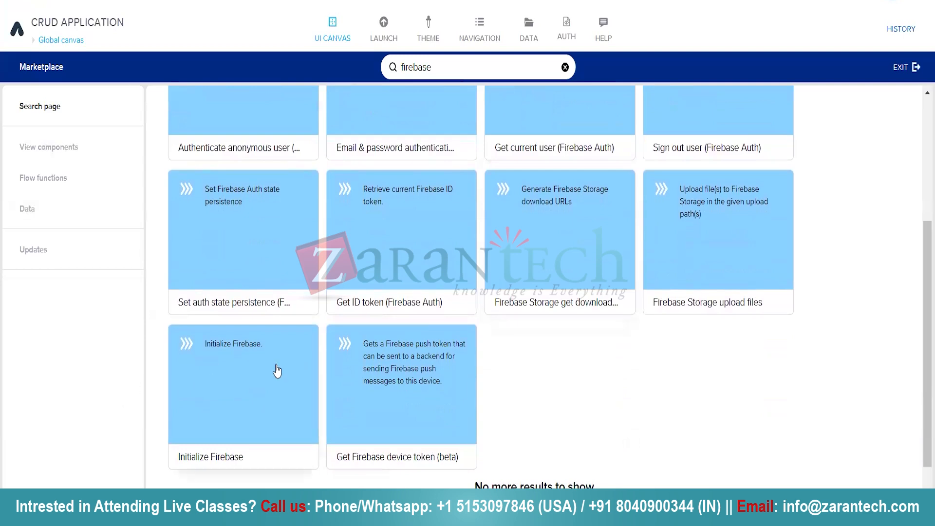
{"action": "left_click", "coordinate": [277, 372]}
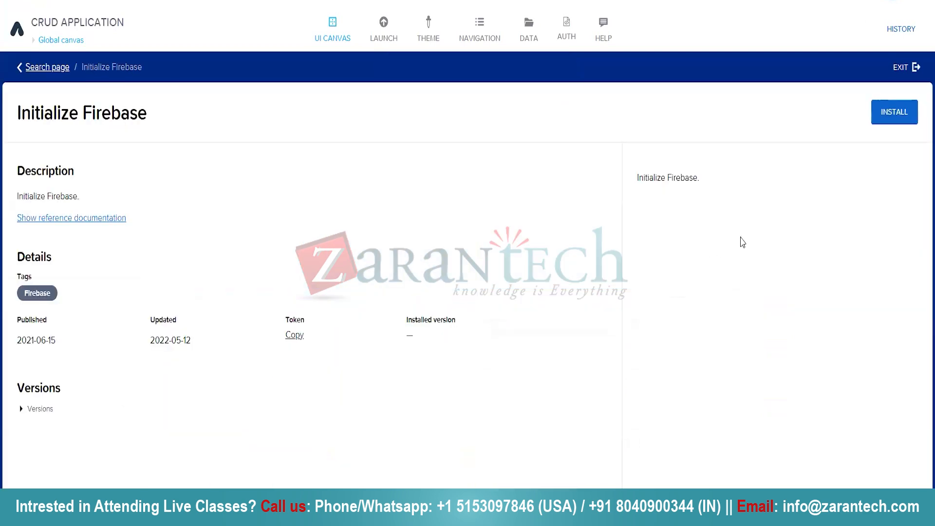
{"action": "left_click", "coordinate": [915, 111]}
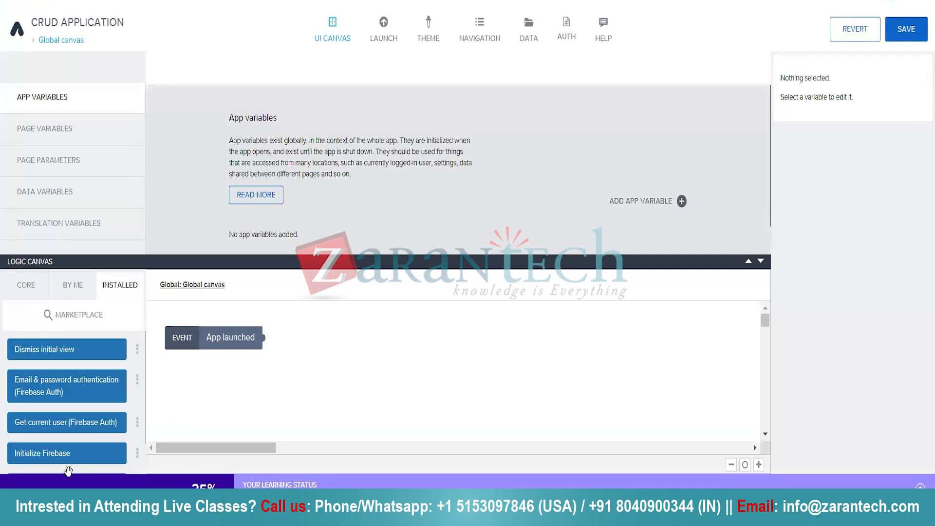
- Place an Initialize Firebase node on the Global logic canvas, connect the App launched event to it, and save the app
{"action": "left_click_drag", "start_coordinate": [66, 453], "coordinate": [465, 359]}
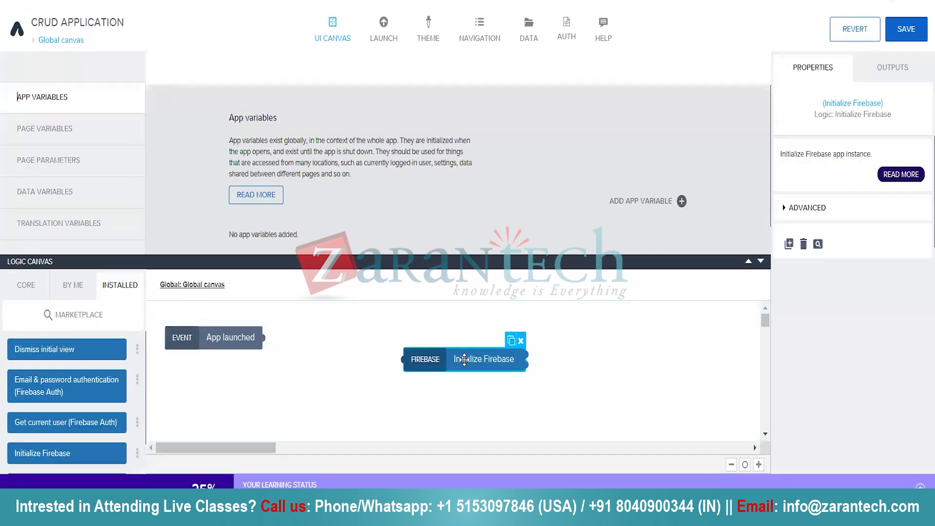
{"action": "left_click_drag", "start_coordinate": [264, 340], "coordinate": [383, 352]}
{"action": "left_click_drag", "start_coordinate": [260, 337], "coordinate": [405, 359]}
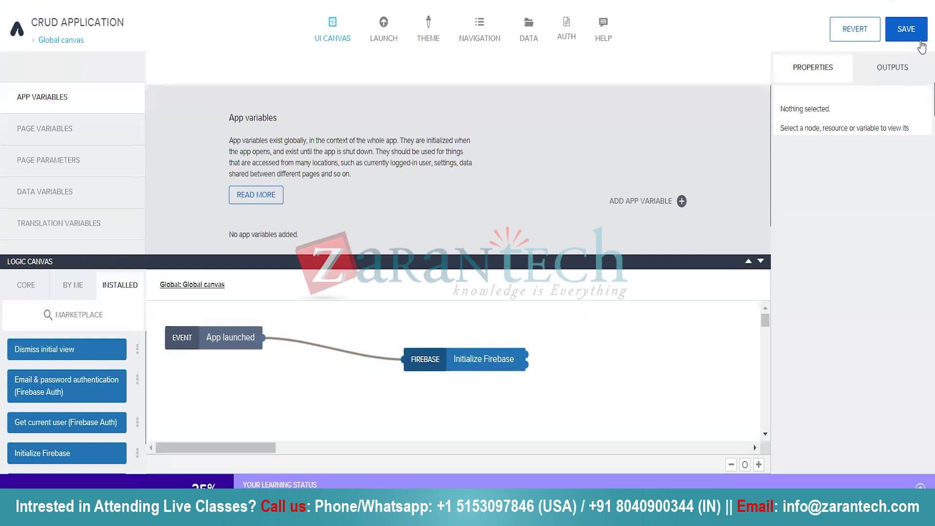
{"action": "left_click", "coordinate": [909, 29]}
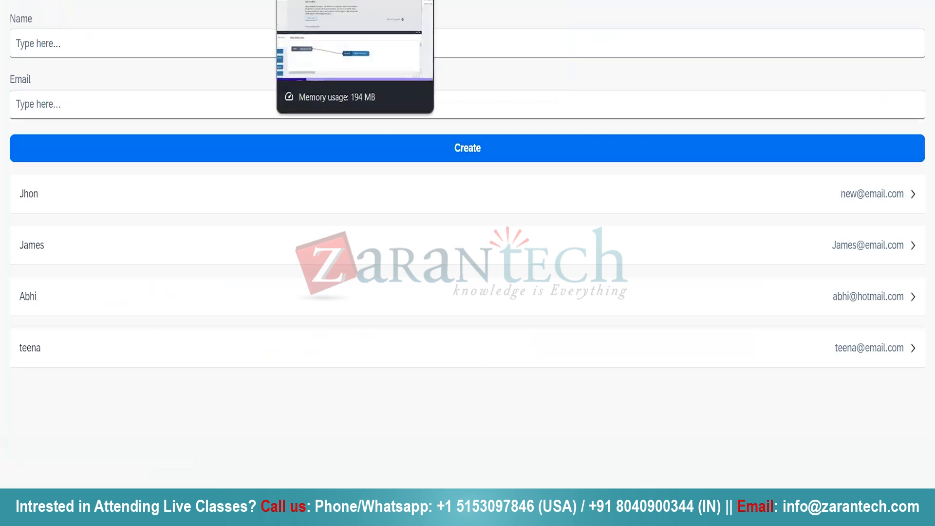
- Switch from the app preview back to the editor, set the authentication initial view to Firebase Authentication, and save the app
{"action": "left_click", "coordinate": [321, 0]}
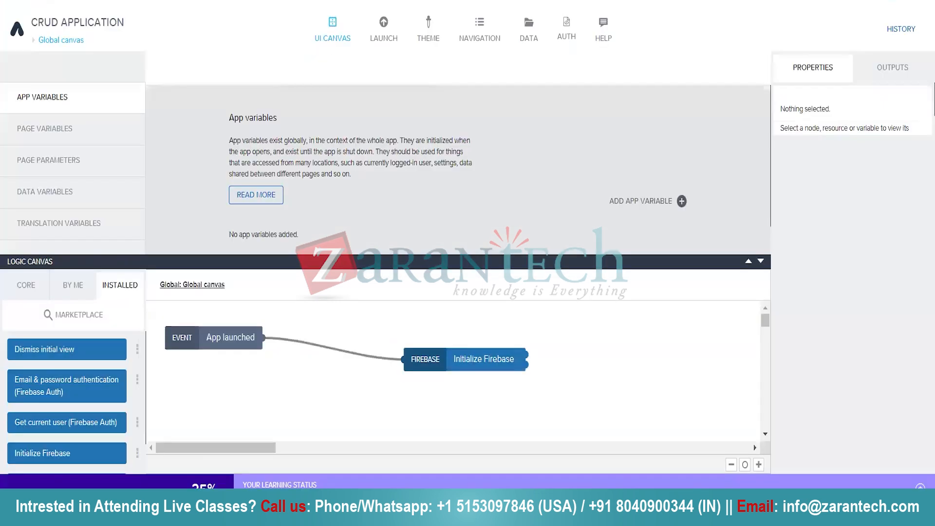
{"action": "left_click", "coordinate": [561, 41]}
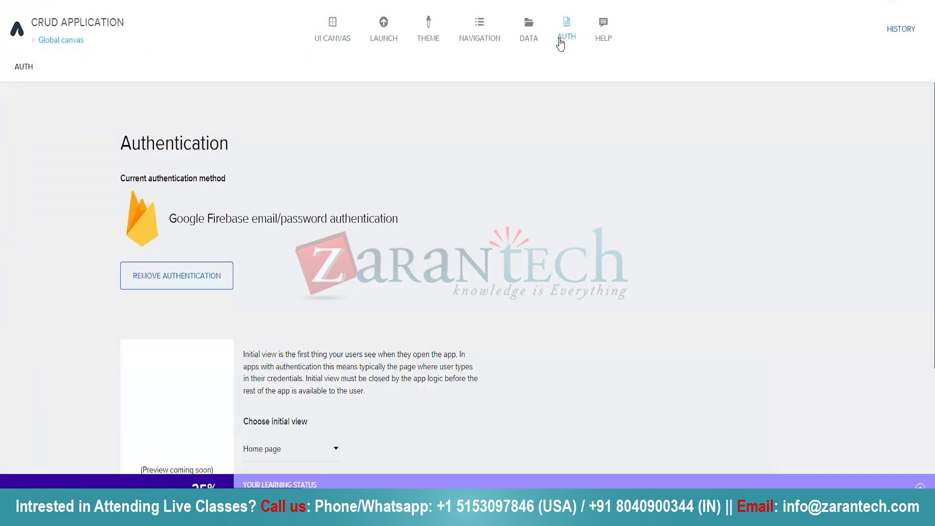
{"action": "scroll", "coordinate": [316, 197], "scroll_direction": "down", "scroll_amount": 1}
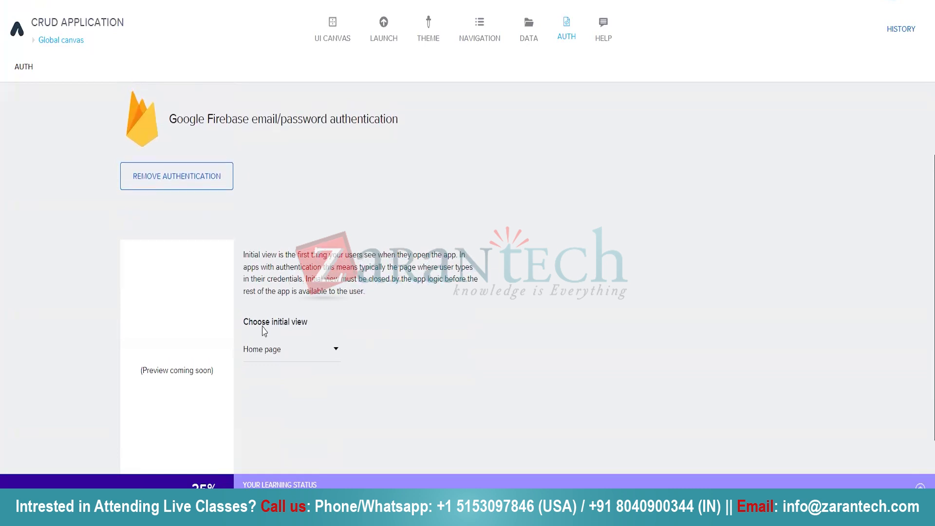
{"action": "scroll", "coordinate": [298, 330], "scroll_direction": "down", "scroll_amount": 1}
{"action": "left_click", "coordinate": [304, 331]}
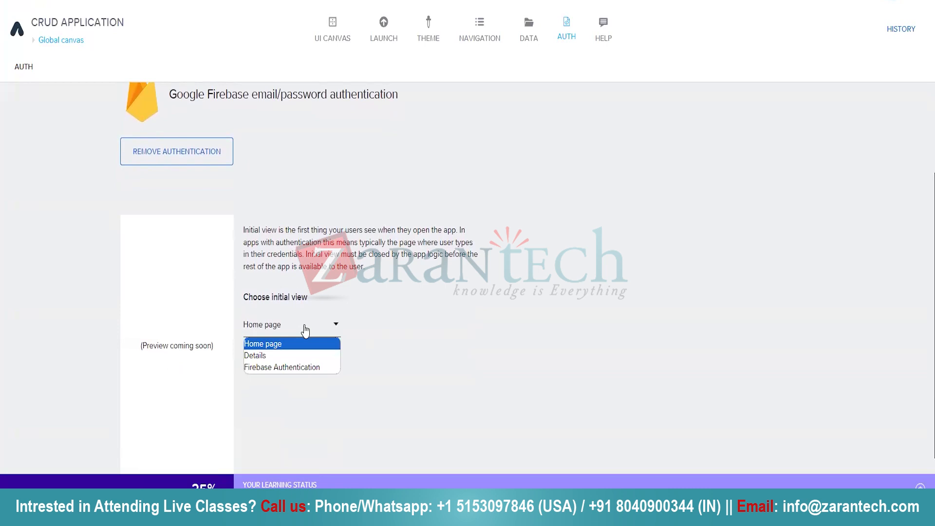
{"action": "left_click", "coordinate": [292, 368]}
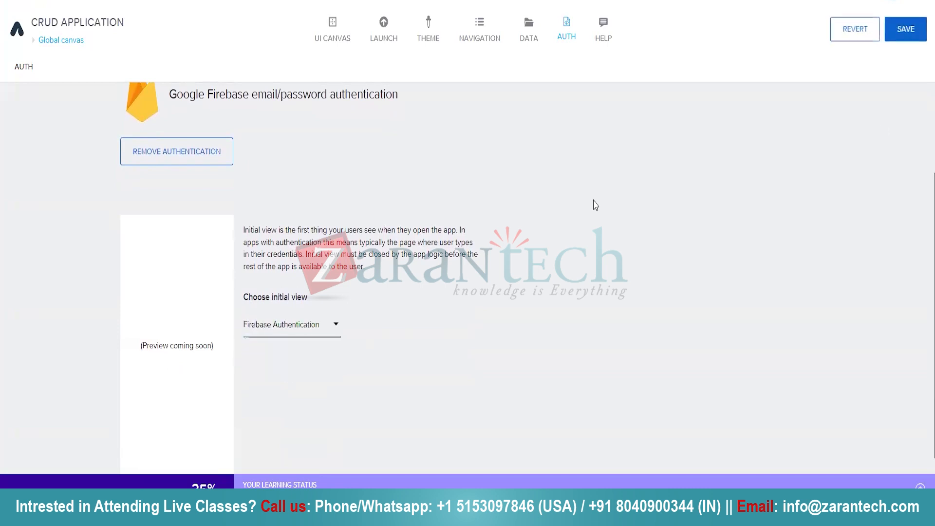
{"action": "left_click", "coordinate": [909, 27]}
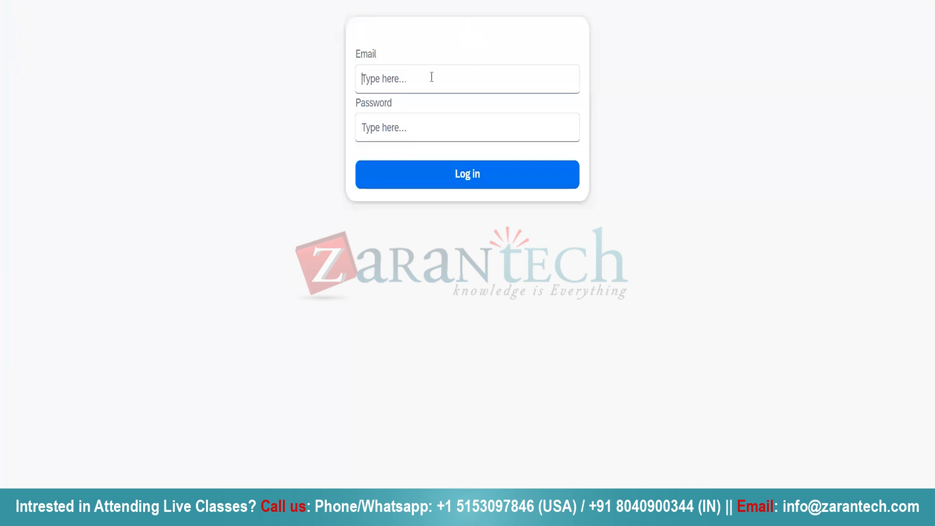
- Enter the user's email in the login form of the app preview
{"action": "type", "text": "tenm"}
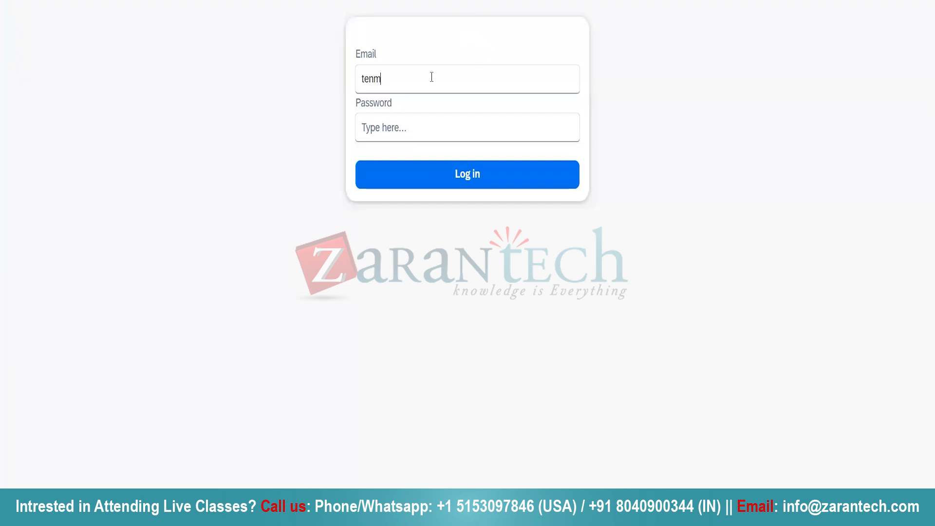